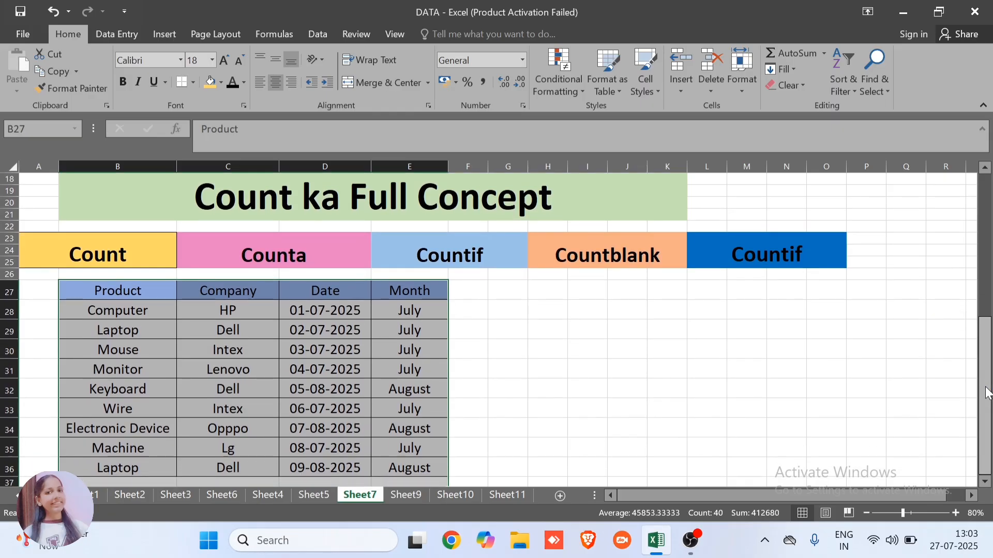
- Look over the Count heading and product table on Sheet7 and open Sheet9
{"action": "left_click", "coordinate": [630, 430]}
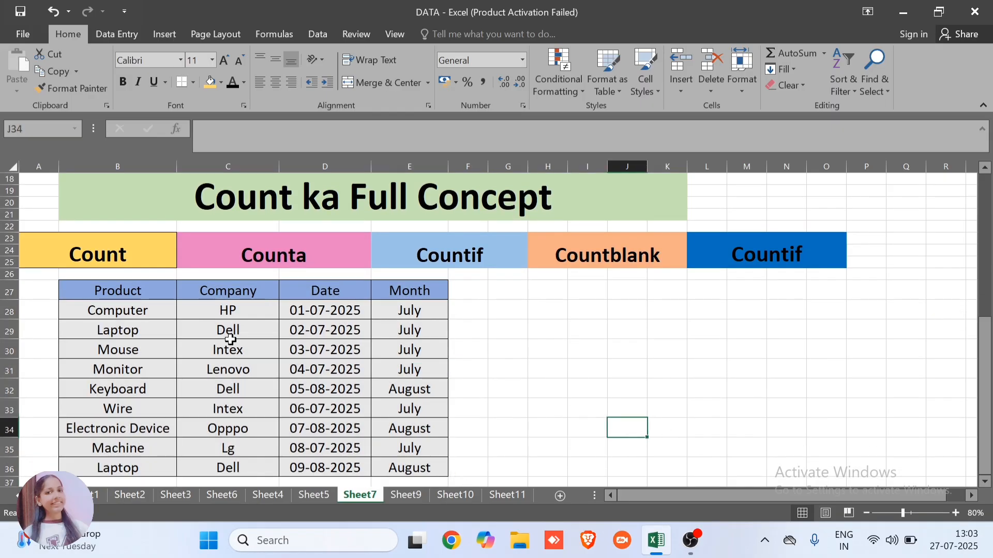
{"action": "left_click", "coordinate": [169, 248]}
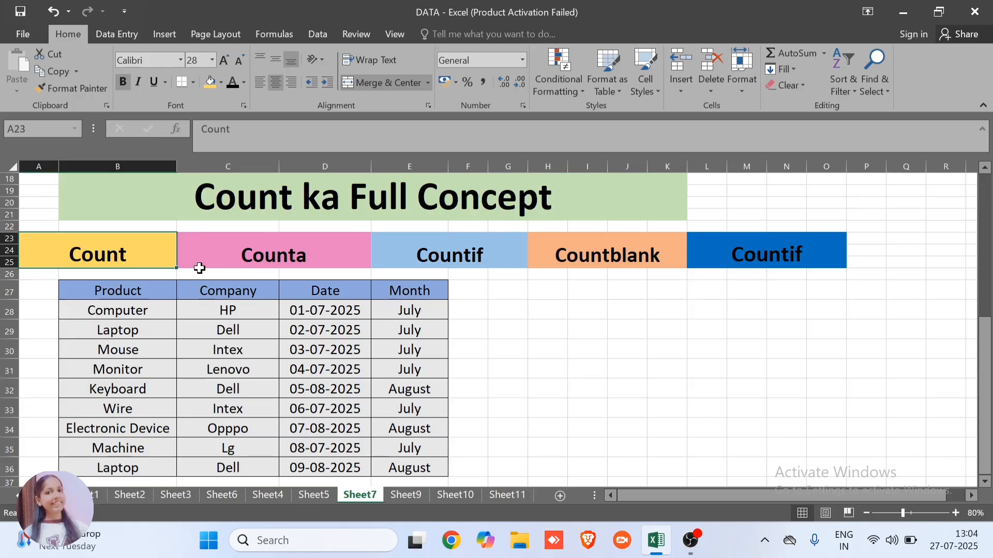
{"action": "left_click", "coordinate": [256, 372]}
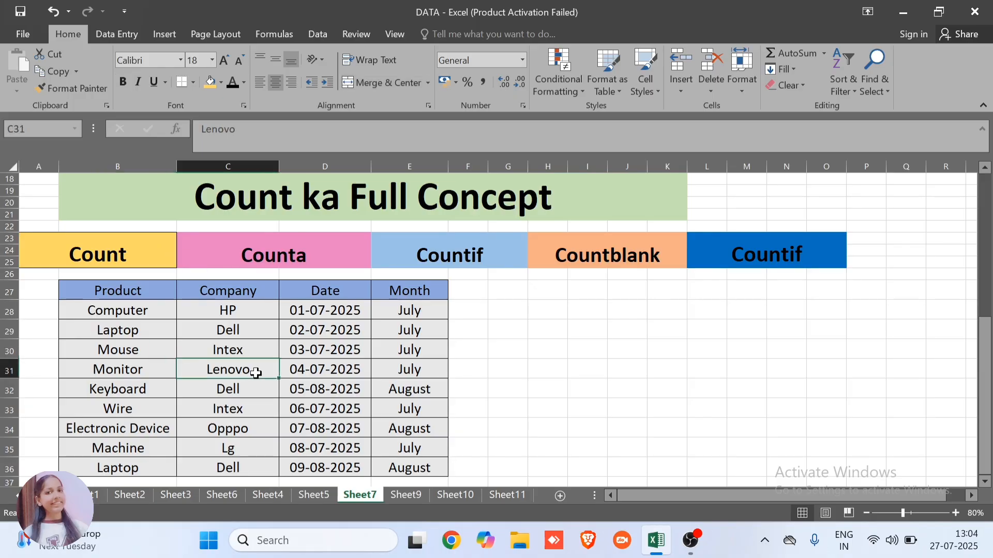
{"action": "left_click", "coordinate": [409, 495]}
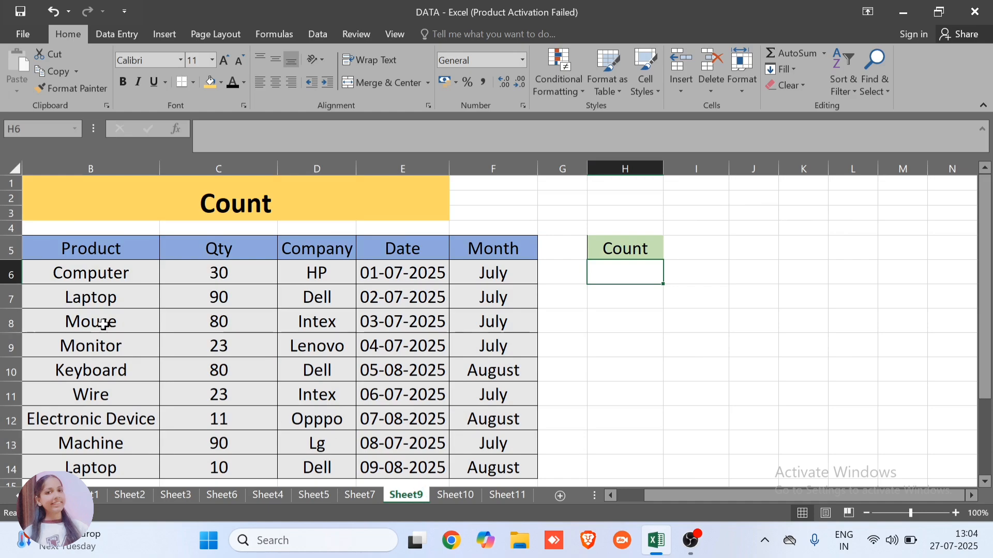
- Examine the product table on the Count sheet, especially the numbers in the Qty column
{"action": "left_click_drag", "start_coordinate": [100, 250], "coordinate": [473, 467]}
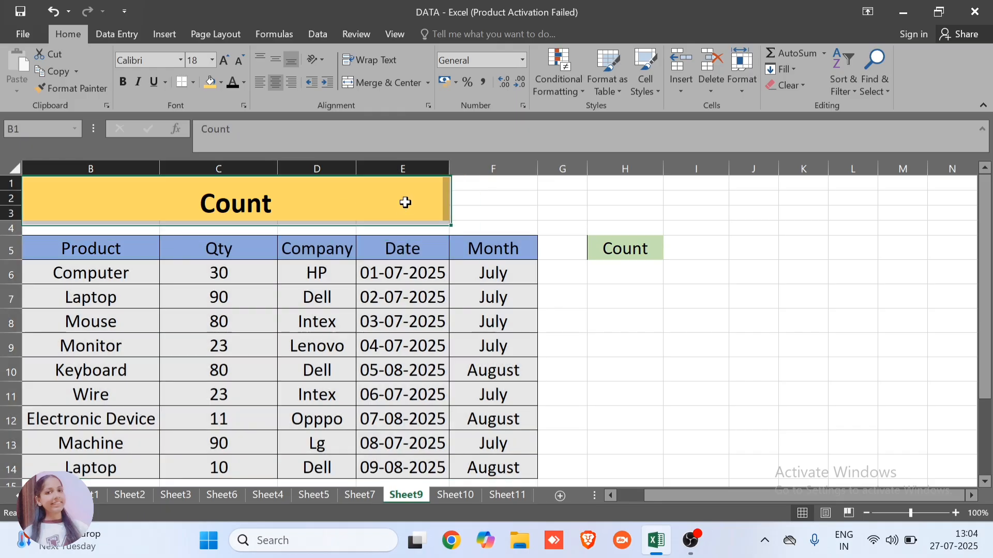
{"action": "left_click", "coordinate": [405, 203]}
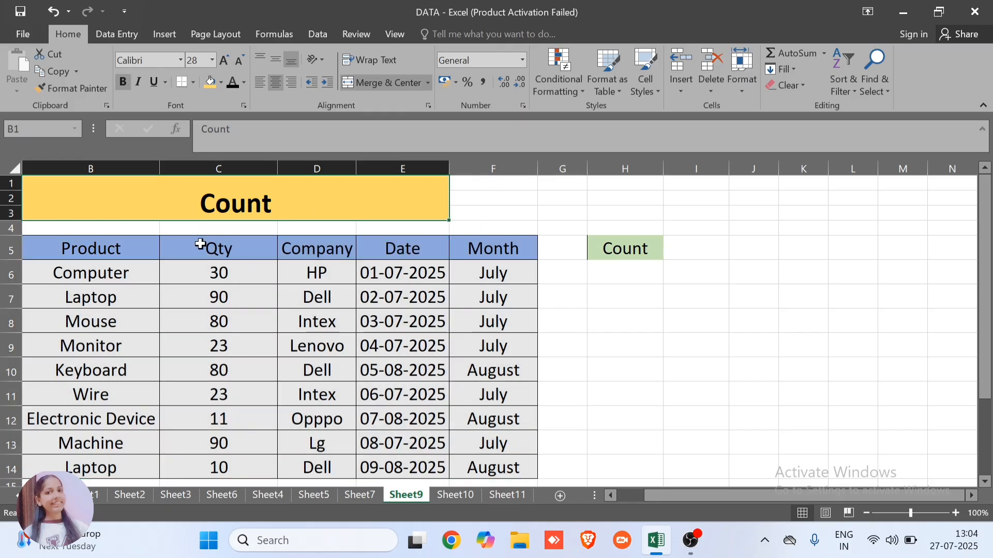
{"action": "left_click", "coordinate": [361, 250]}
{"action": "left_click_drag", "start_coordinate": [252, 266], "coordinate": [254, 309]}
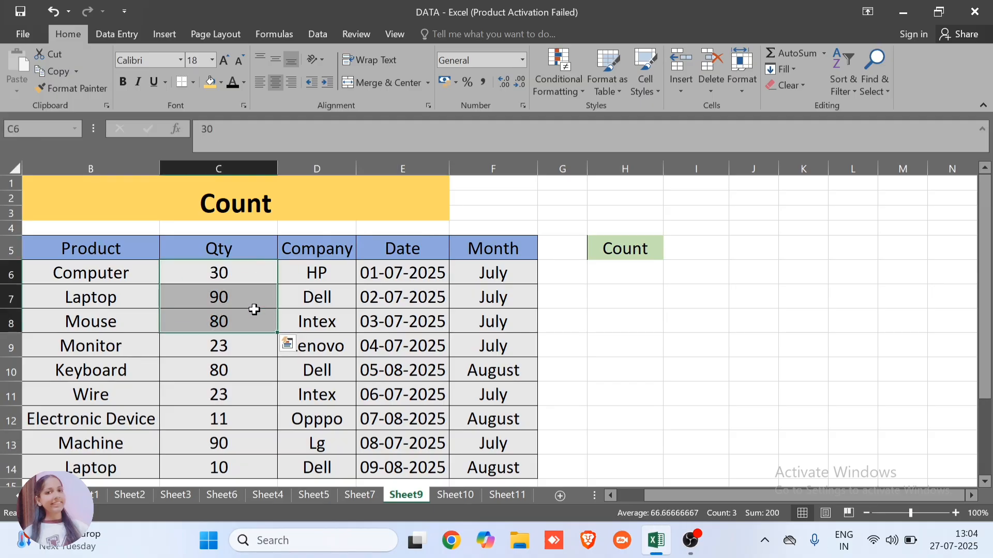
{"action": "left_click", "coordinate": [173, 278]}
{"action": "left_click", "coordinate": [173, 289]}
{"action": "left_click", "coordinate": [177, 317]}
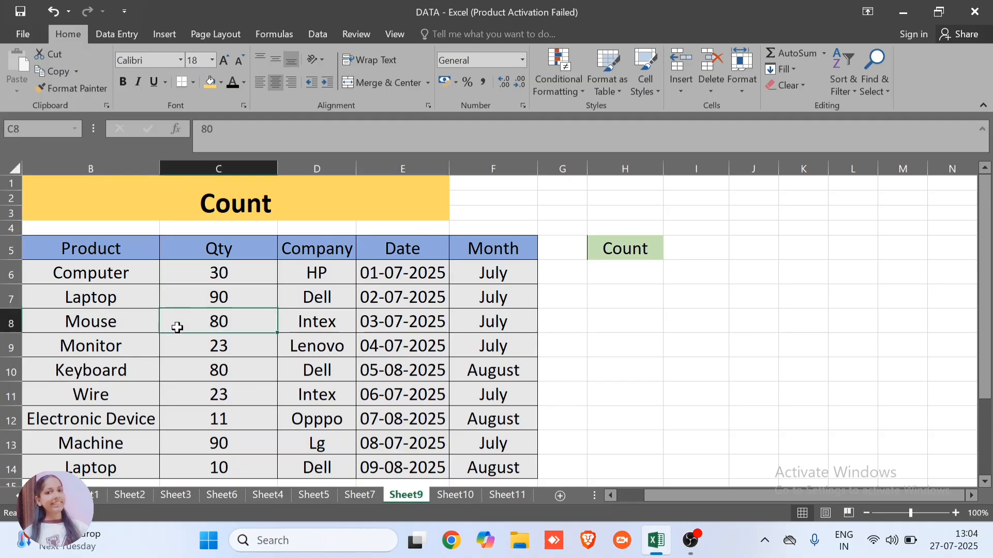
{"action": "left_click", "coordinate": [178, 350]}
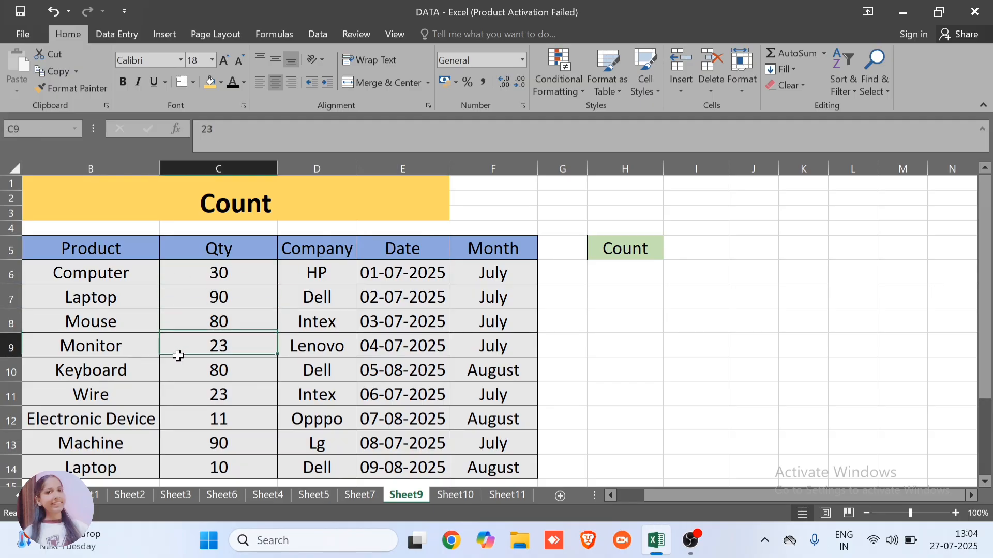
- Enlarge the font of cell I5, beside the Count label, to size 18
{"action": "left_click", "coordinate": [644, 251]}
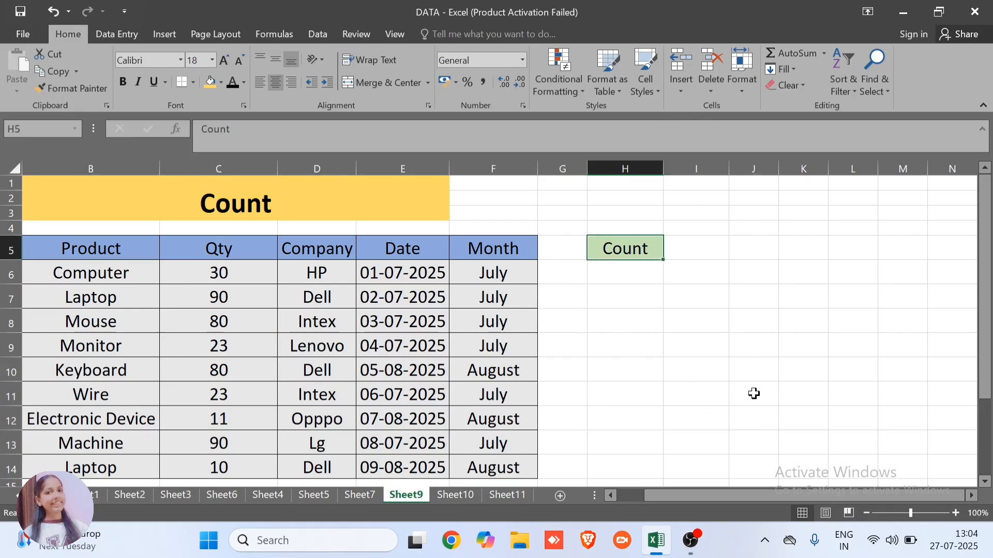
{"action": "left_click", "coordinate": [684, 242]}
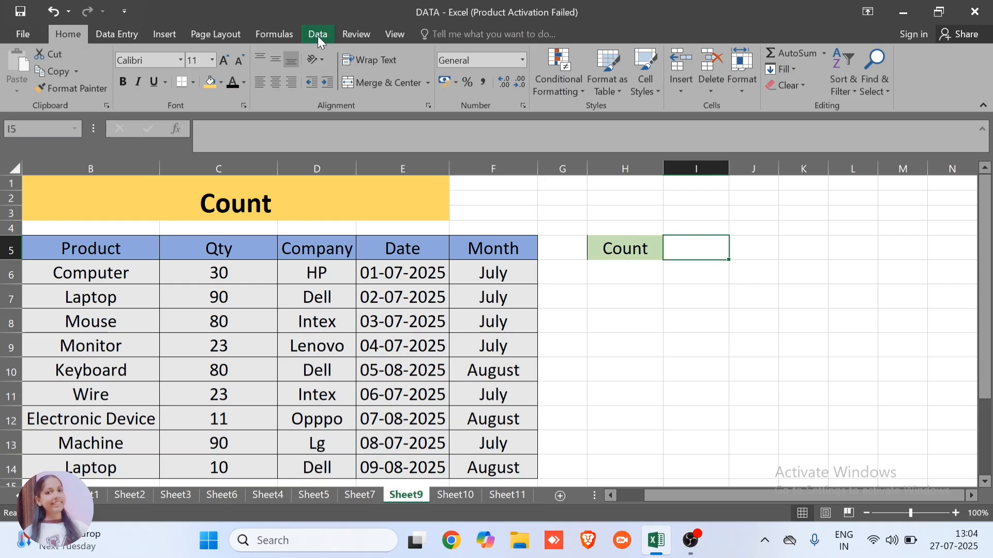
{"action": "left_click", "coordinate": [228, 63]}
{"action": "left_click", "coordinate": [229, 64]}
{"action": "left_click", "coordinate": [229, 64]}
{"action": "left_click", "coordinate": [229, 64]}
- Enter the formula =COUNT(C6:C14) in cell I5 to count the Qty entries
{"action": "type", "text": "=count"}
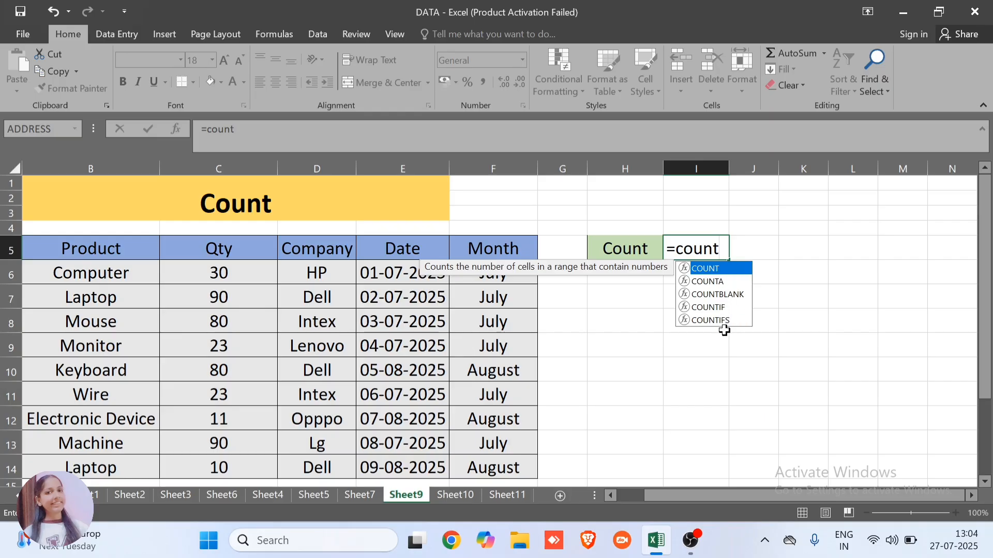
{"action": "type", "text": "("}
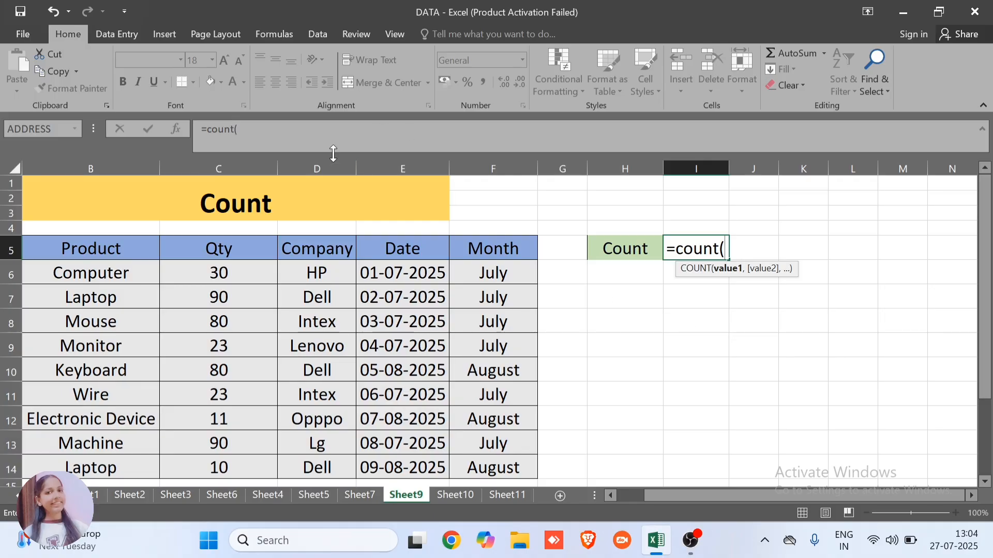
{"action": "left_click", "coordinate": [244, 273]}
{"action": "left_click_drag", "start_coordinate": [244, 273], "coordinate": [226, 464]}
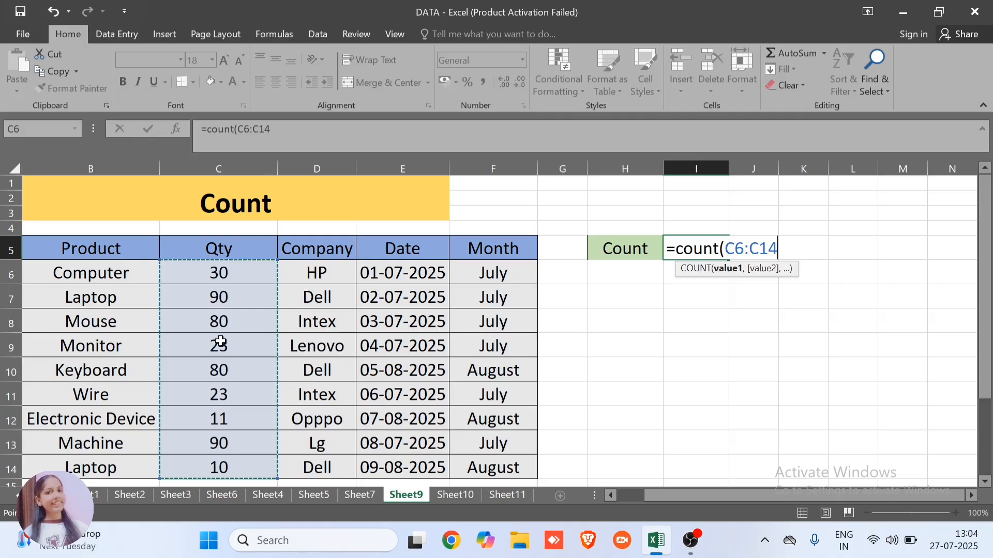
{"action": "type", "text": ")"}
{"action": "key", "text": "Return"}
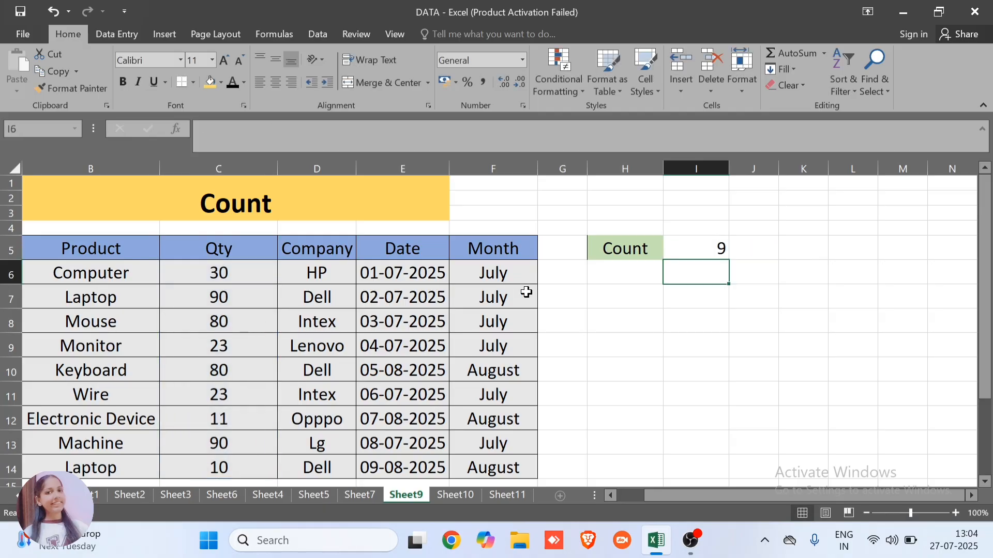
- Check the COUNT formula in I5 against the Qty values it refers to
{"action": "left_click", "coordinate": [700, 251]}
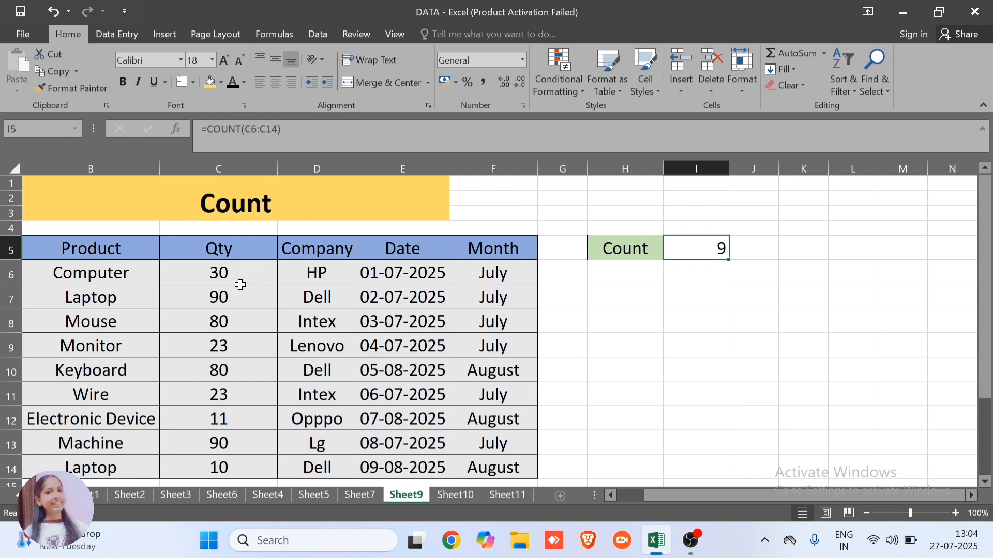
{"action": "left_click_drag", "start_coordinate": [241, 275], "coordinate": [261, 476]}
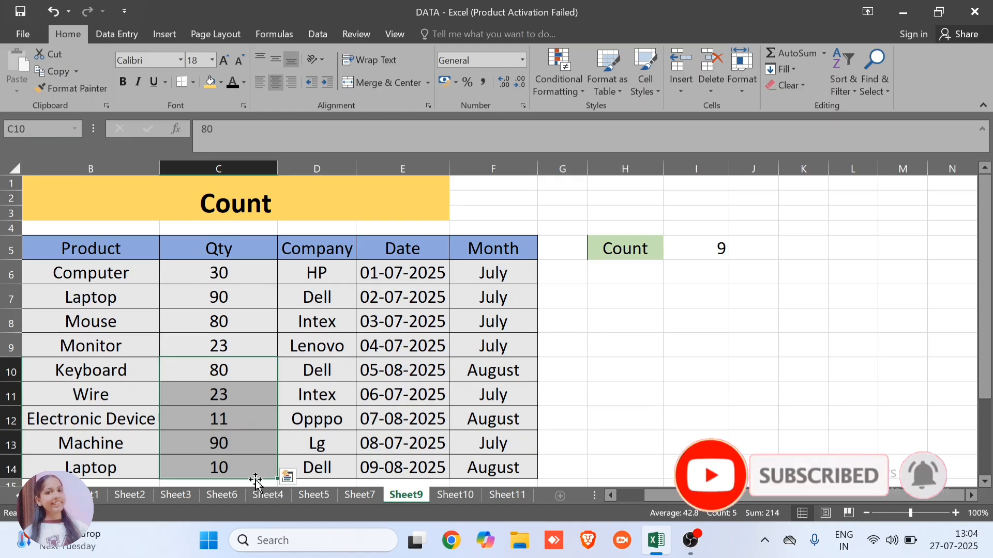
{"action": "left_click", "coordinate": [715, 247]}
{"action": "double_click", "coordinate": [714, 247]}
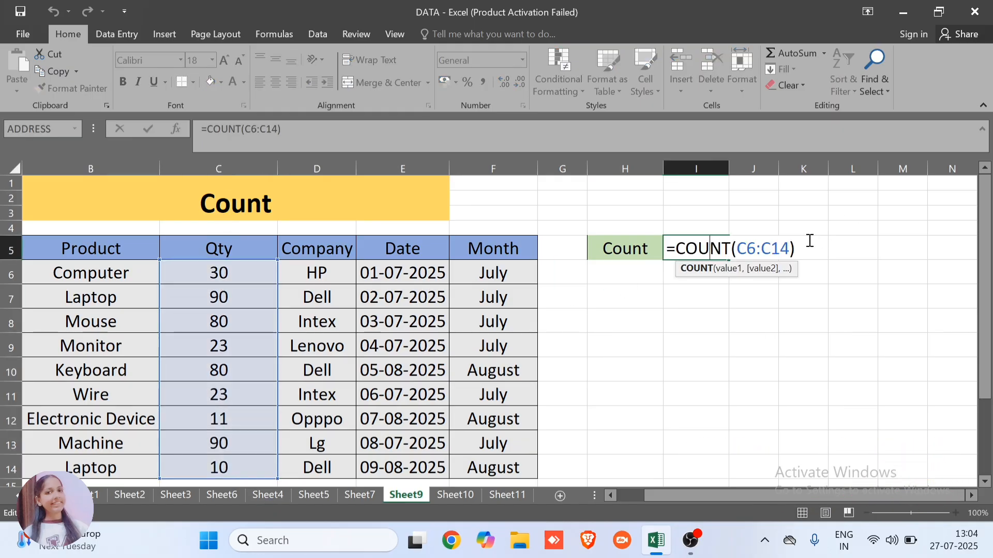
{"action": "key", "text": "Return"}
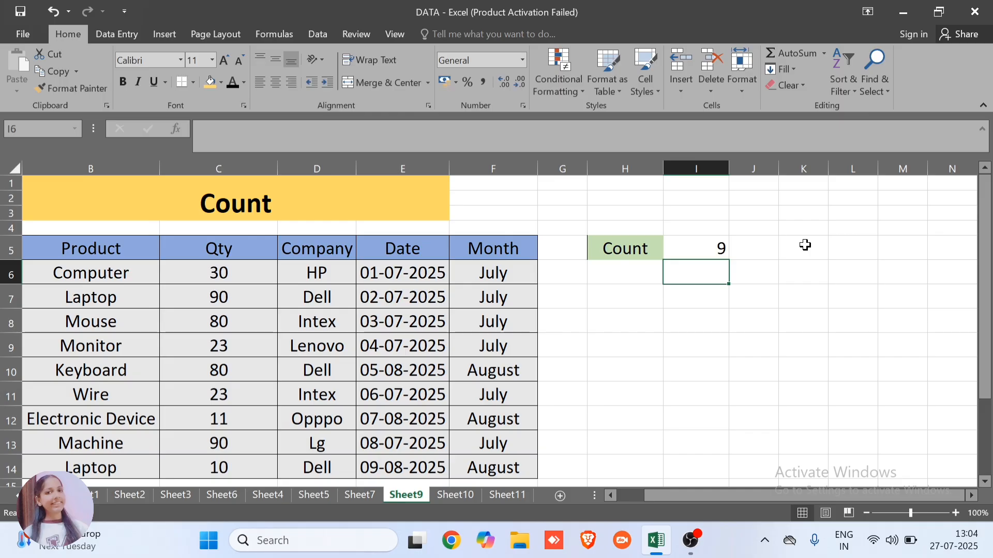
{"action": "left_click", "coordinate": [683, 198]}
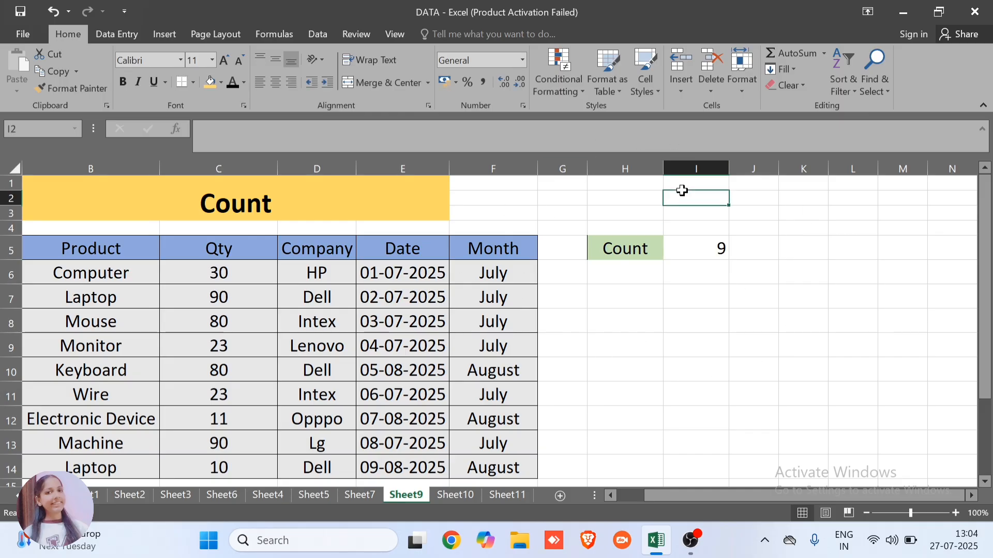
- Return to Sheet7 to look at the Counta heading and open Sheet10
{"action": "left_click", "coordinate": [365, 493]}
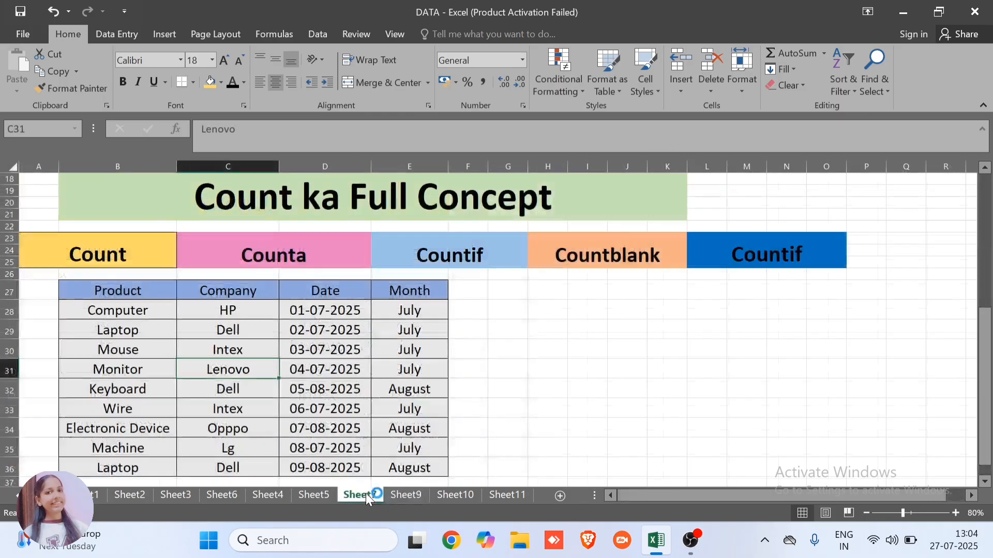
{"action": "left_click", "coordinate": [327, 253]}
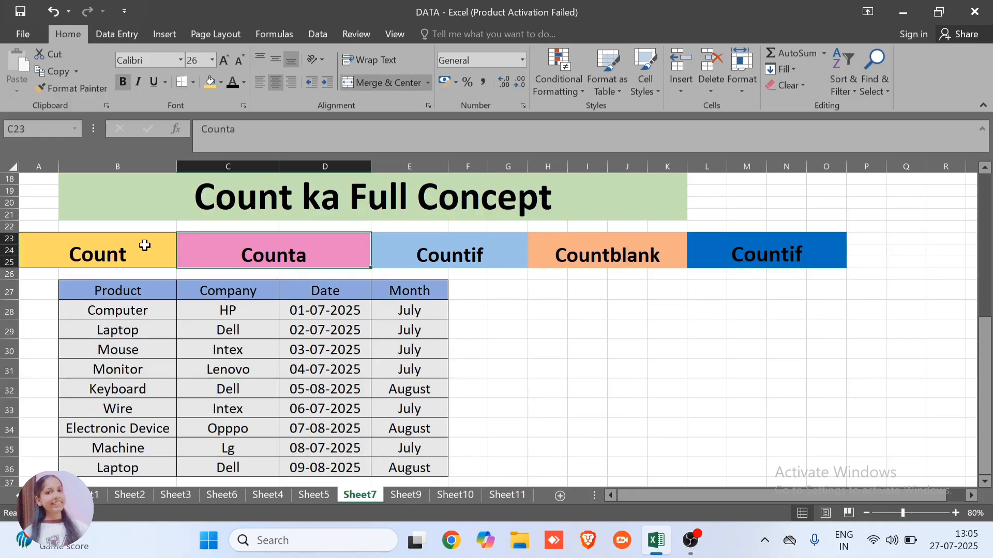
{"action": "left_click_drag", "start_coordinate": [294, 255], "coordinate": [432, 429]}
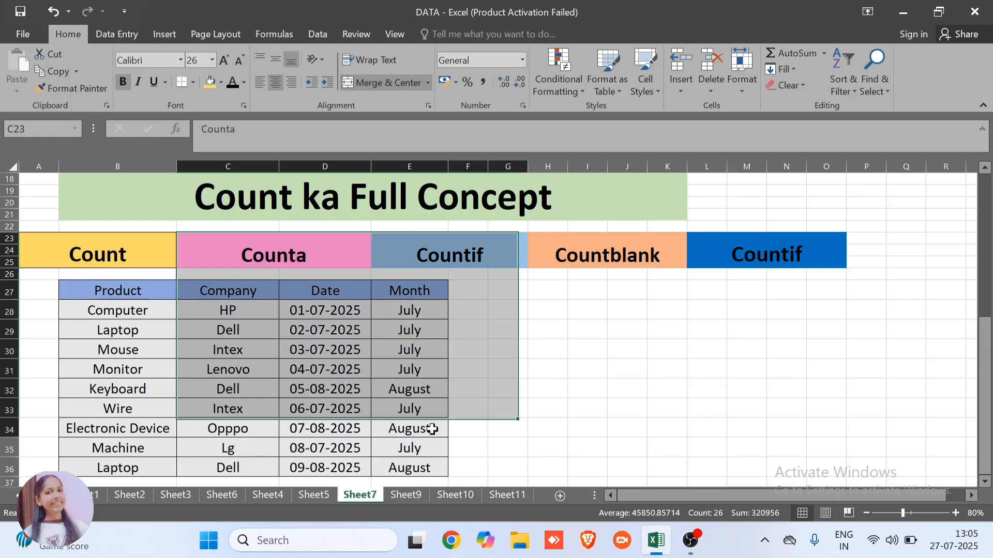
{"action": "left_click", "coordinate": [382, 388]}
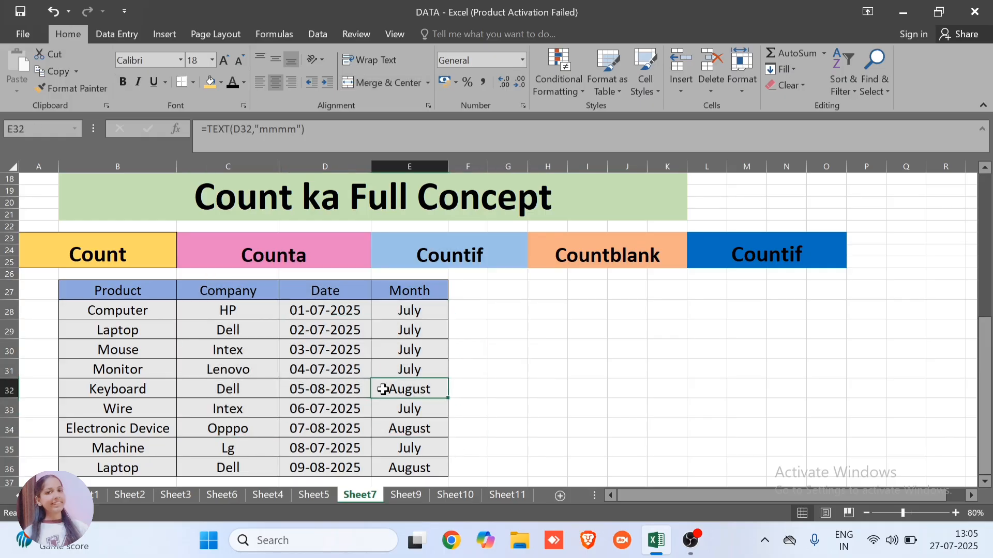
{"action": "left_click", "coordinate": [451, 491]}
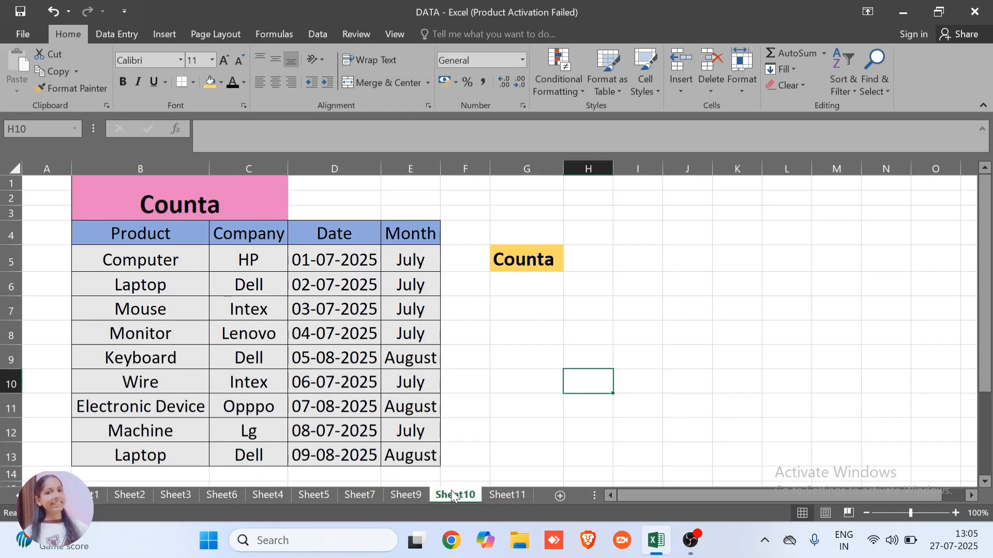
- Examine the Counta sheet's table, including its Product, Company and Date columns and the empty cell beside the Counta label
{"action": "left_click", "coordinate": [274, 268]}
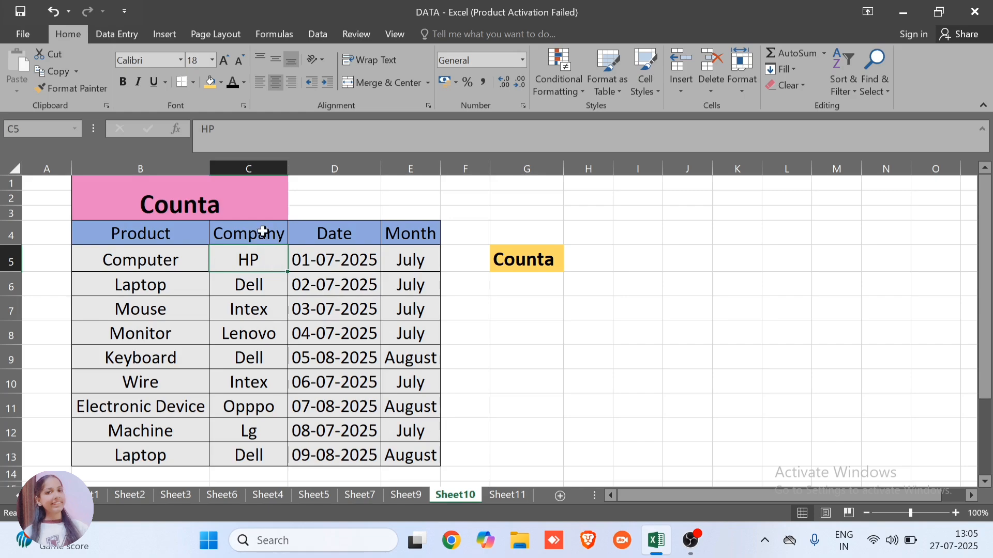
{"action": "left_click", "coordinate": [244, 184]}
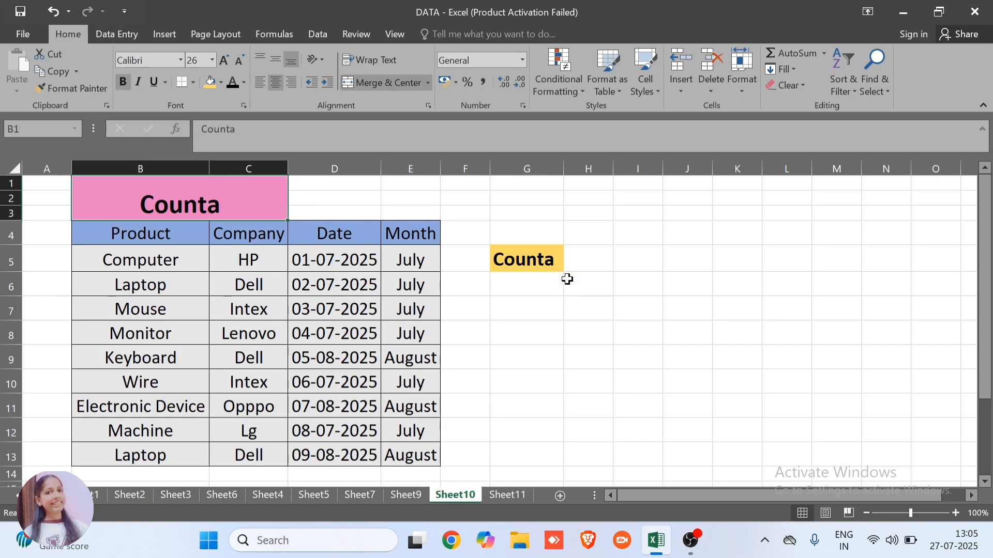
{"action": "left_click", "coordinate": [581, 267]}
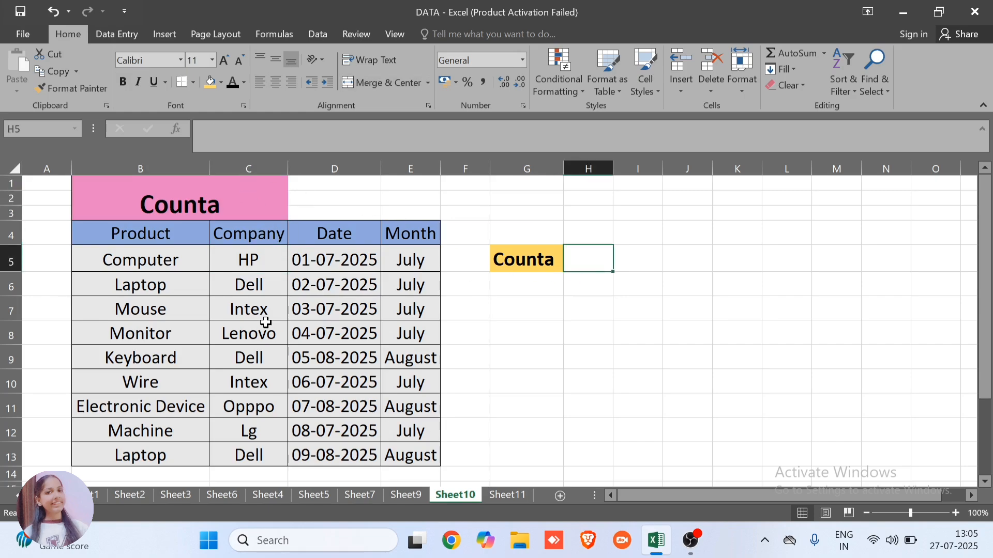
{"action": "left_click_drag", "start_coordinate": [174, 255], "coordinate": [158, 421]}
{"action": "left_click", "coordinate": [330, 349]}
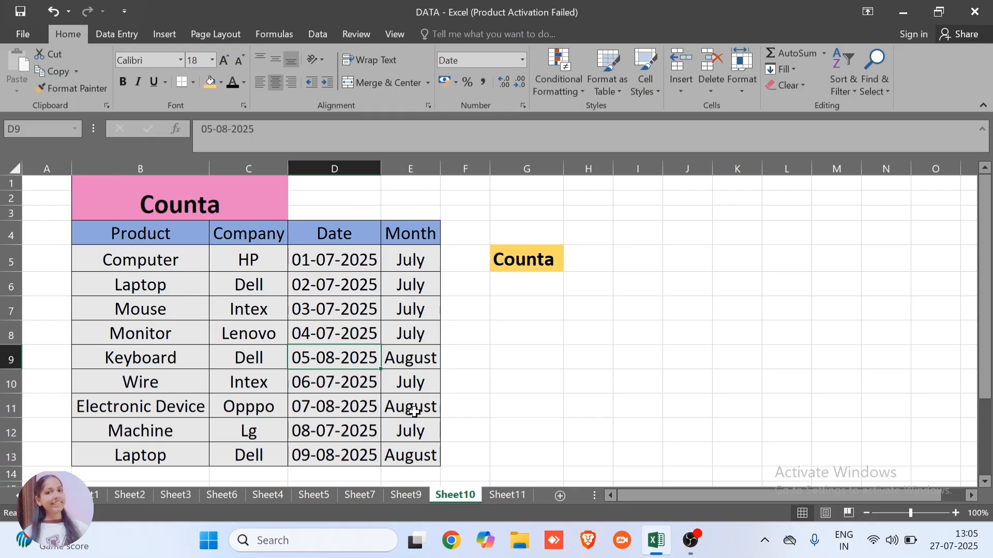
{"action": "left_click", "coordinate": [279, 250]}
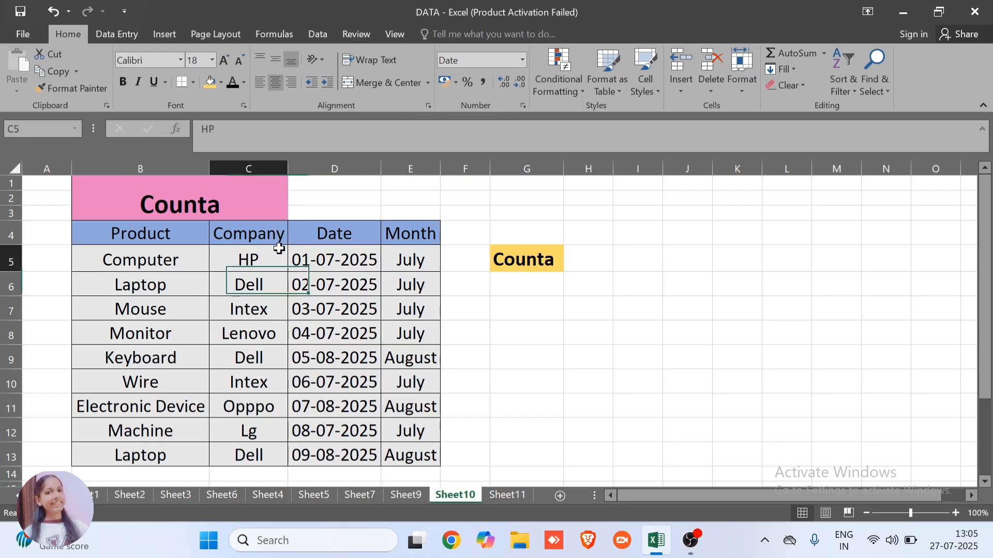
{"action": "left_click", "coordinate": [191, 213]}
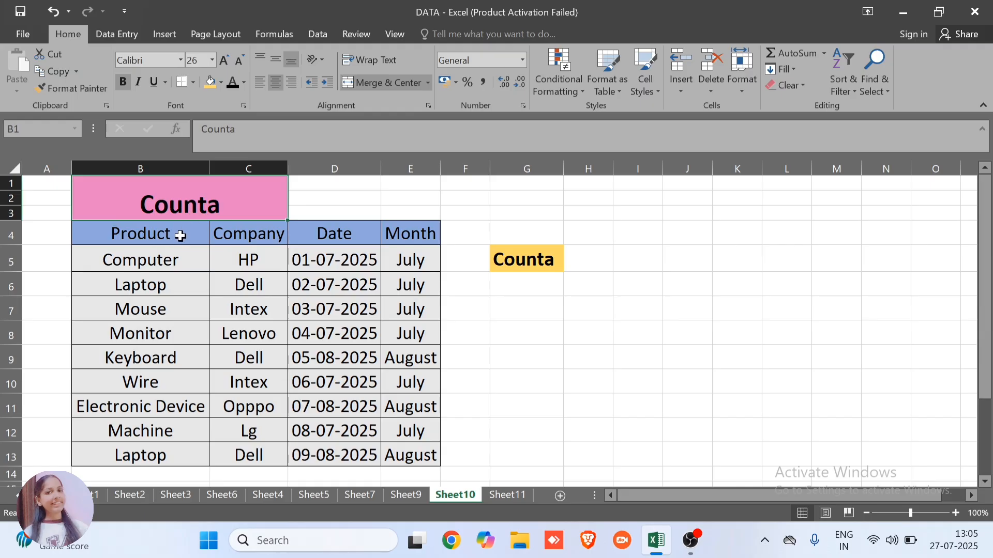
{"action": "left_click", "coordinate": [179, 232]}
{"action": "left_click_drag", "start_coordinate": [180, 259], "coordinate": [195, 412]}
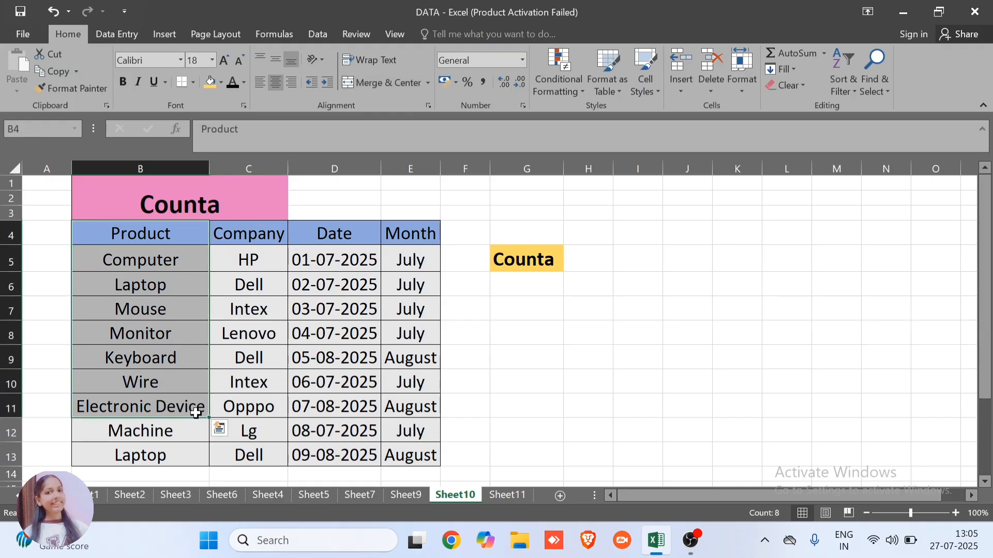
- Enter the formula =COUNTA(B5:B13) in cell H5 beside the Counta label to count the Product entries
{"action": "left_click", "coordinate": [595, 270]}
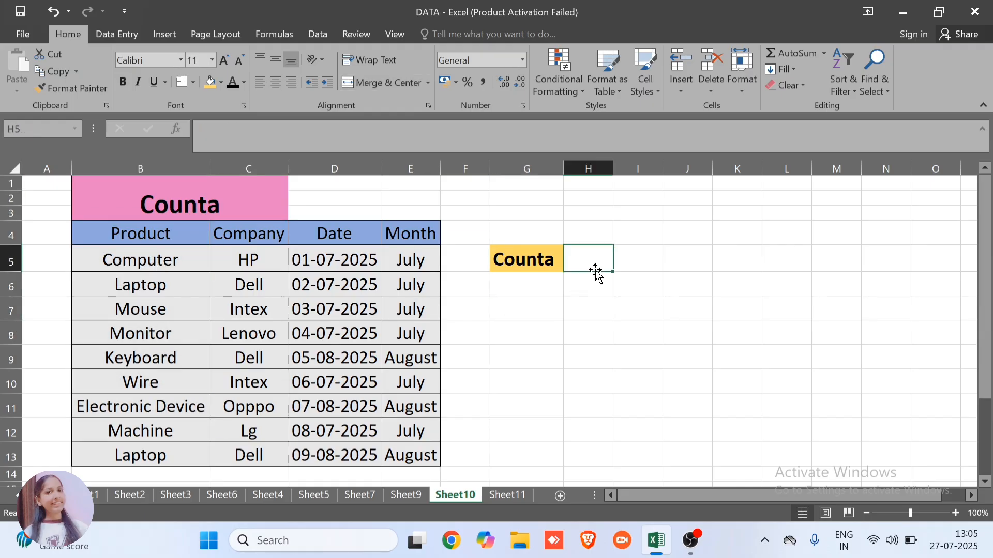
{"action": "type", "text": "=C"}
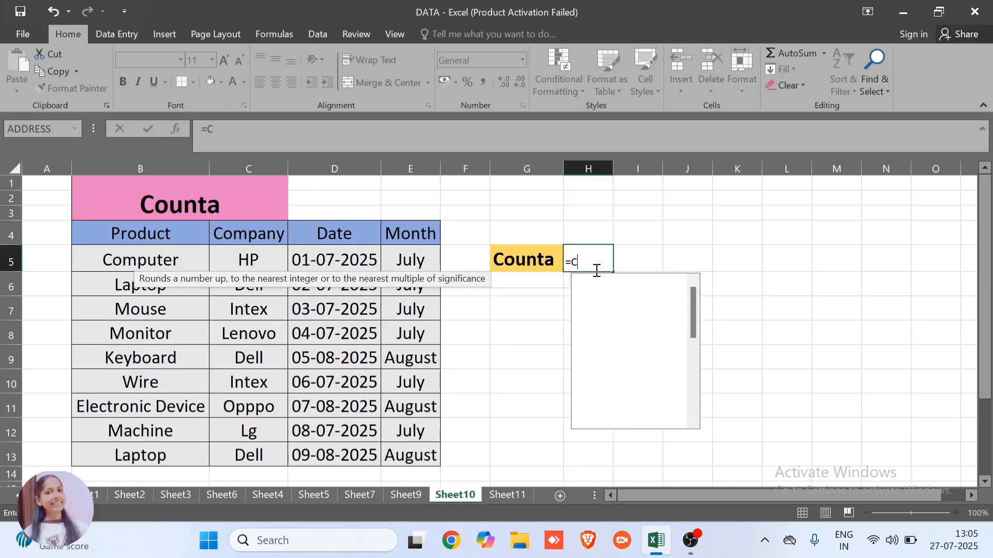
{"action": "type", "text": "ounta"}
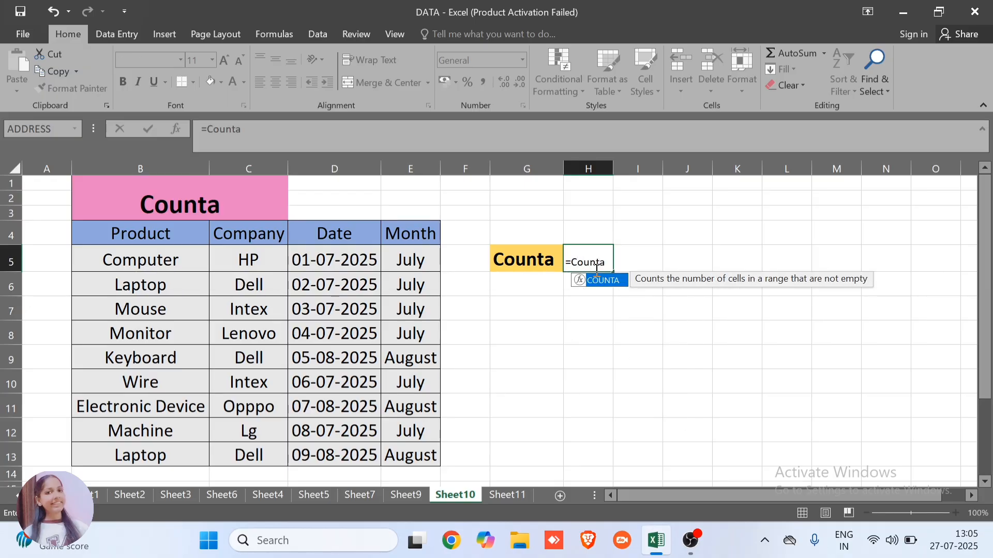
{"action": "type", "text": "("}
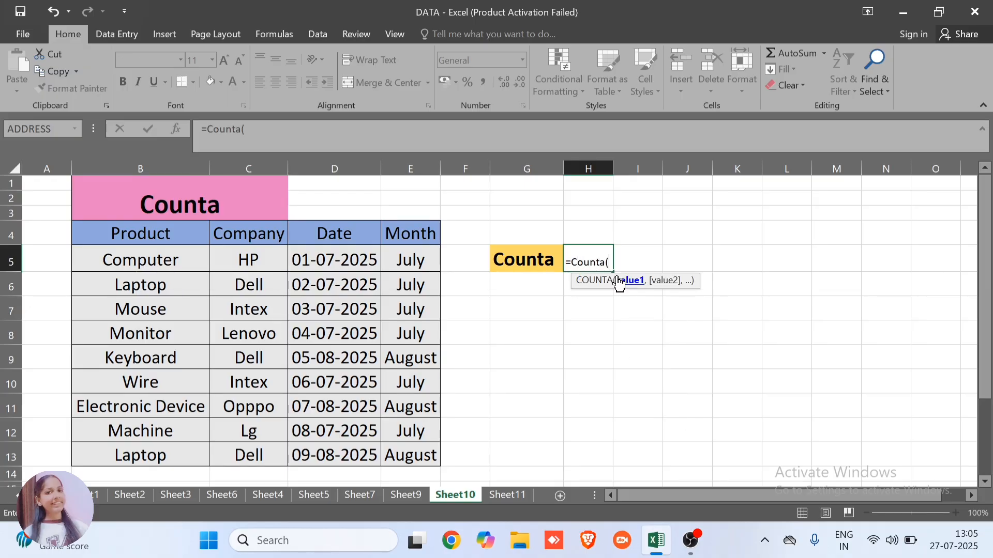
{"action": "left_click_drag", "start_coordinate": [182, 262], "coordinate": [159, 448]}
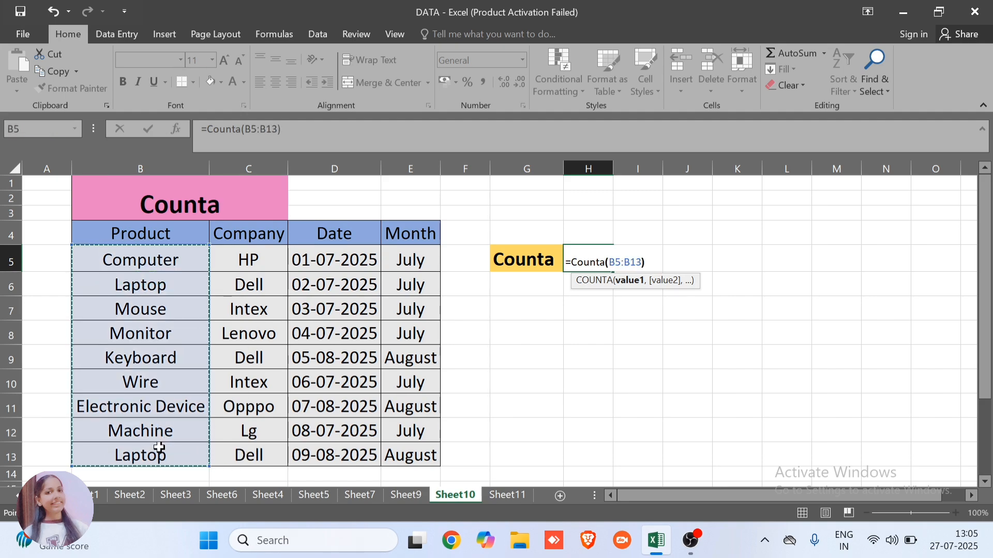
{"action": "key", "text": "Return"}
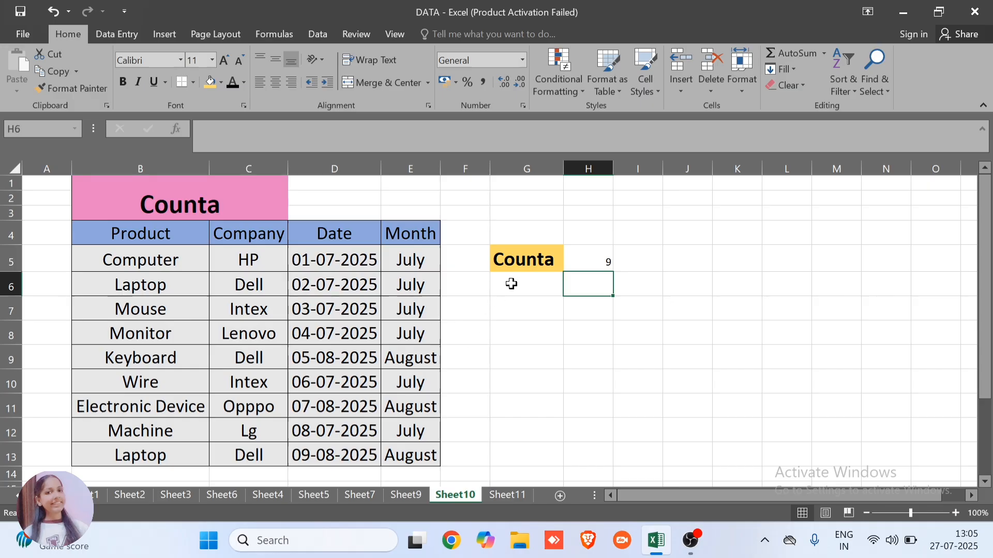
- Set the font size of the COUNTA result in cell H5 to 20
{"action": "left_click", "coordinate": [567, 252]}
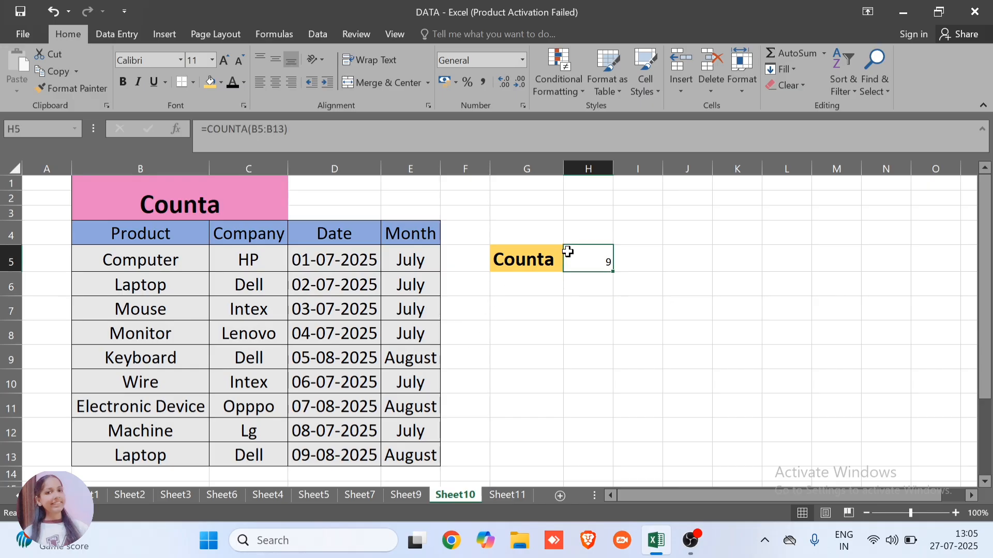
{"action": "left_click", "coordinate": [224, 58]}
{"action": "left_click", "coordinate": [632, 286]}
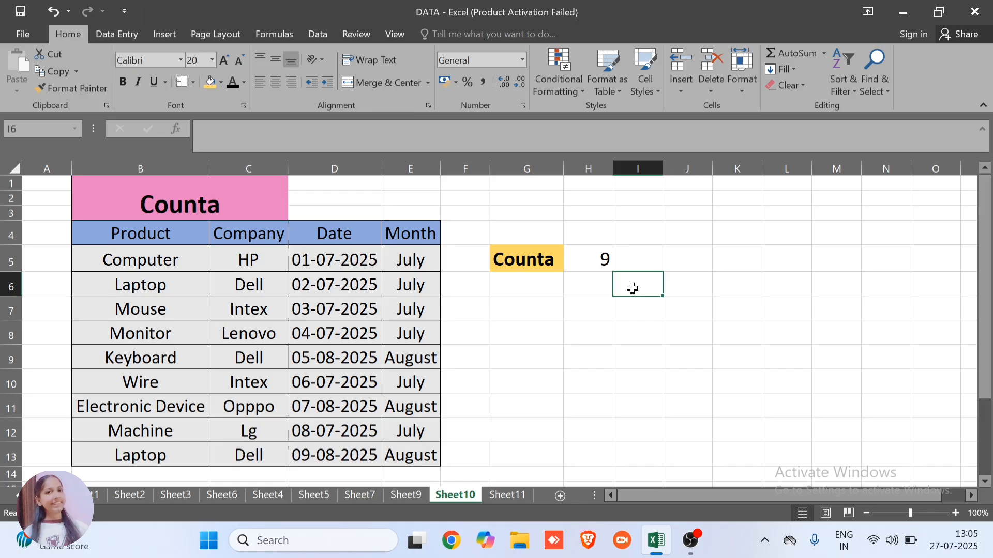
- Check the COUNTA formula in H5 against the Product range it refers to
{"action": "double_click", "coordinate": [580, 258]}
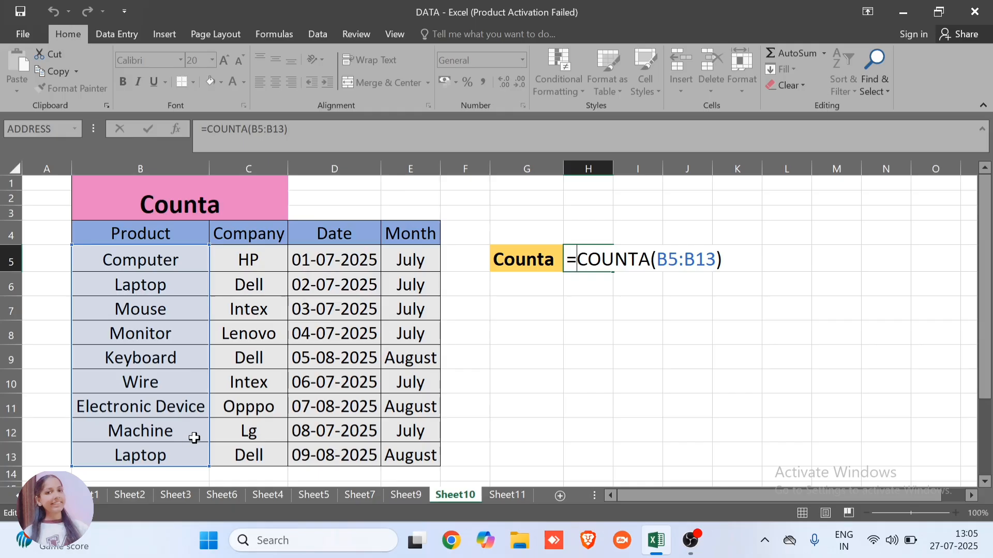
{"action": "key", "text": "Return"}
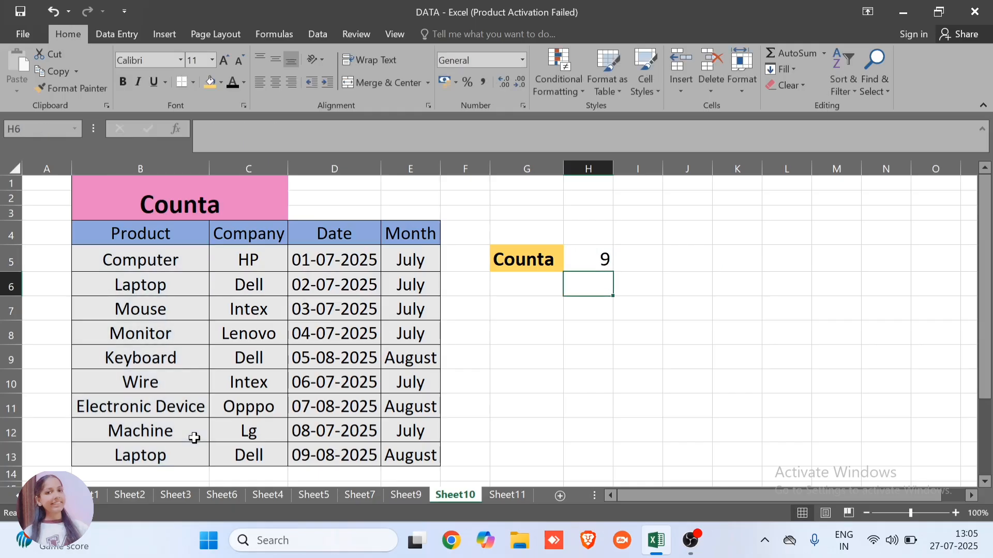
{"action": "left_click", "coordinate": [588, 255]}
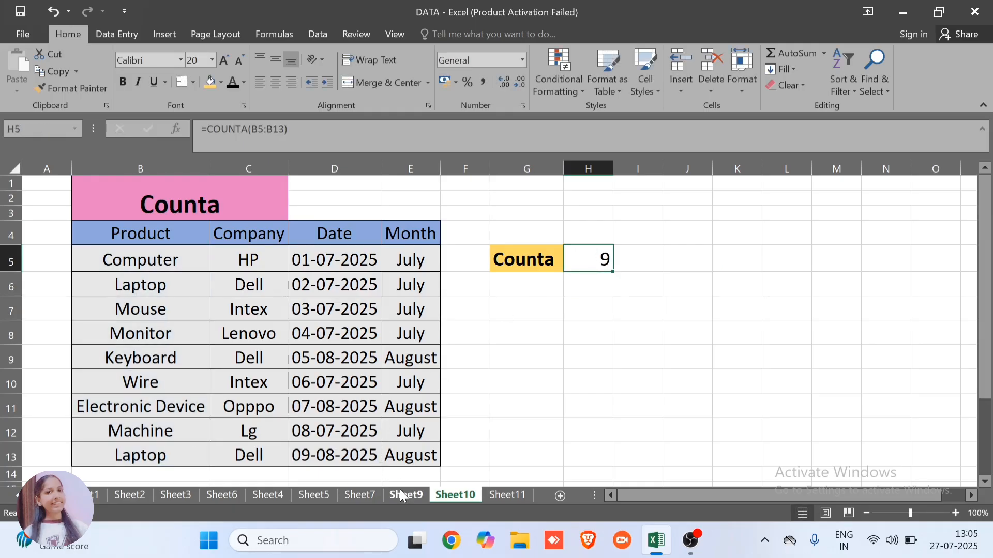
- Return to Sheet7 and go over the Count, Counta and Countif headings
{"action": "left_click", "coordinate": [374, 495]}
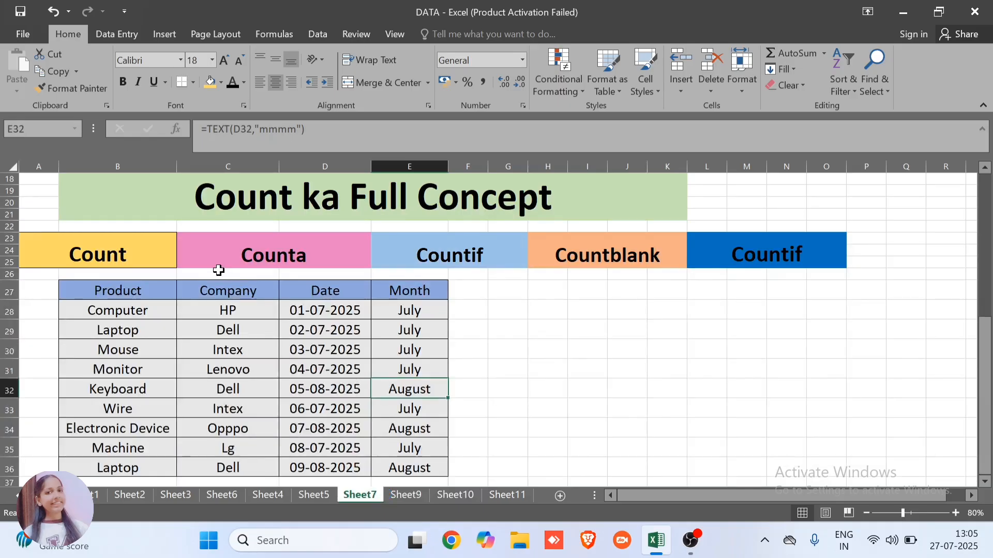
{"action": "left_click", "coordinate": [164, 260]}
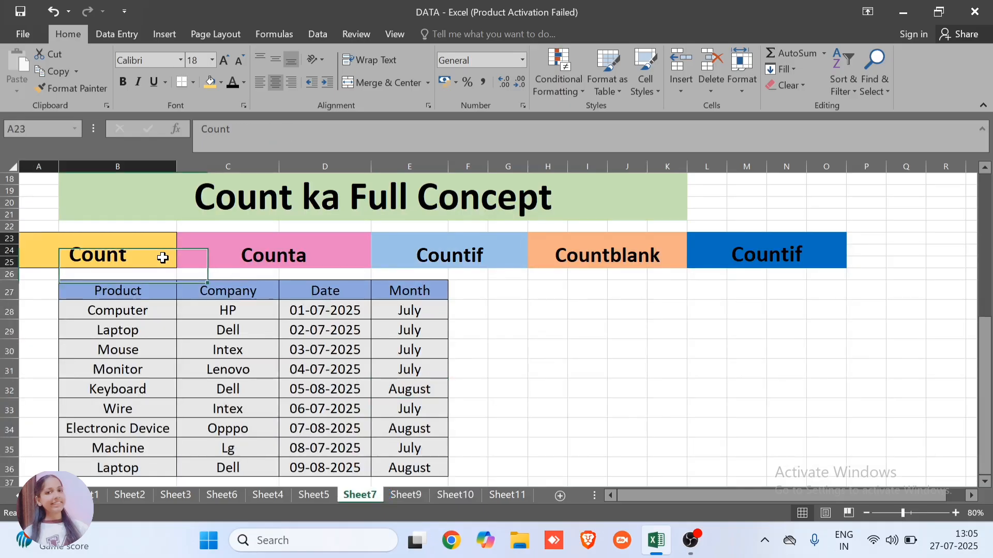
{"action": "left_click", "coordinate": [213, 258]}
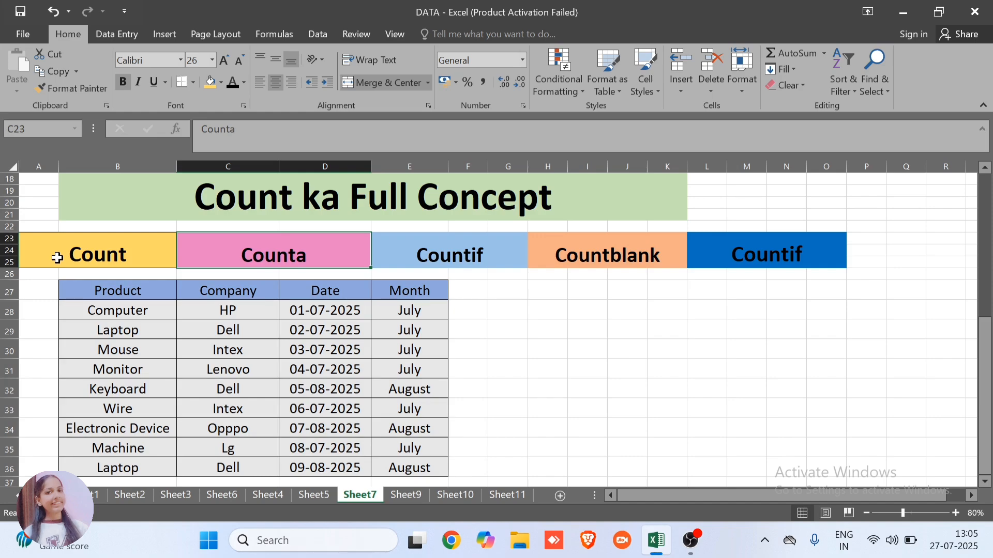
{"action": "left_click", "coordinate": [455, 239]}
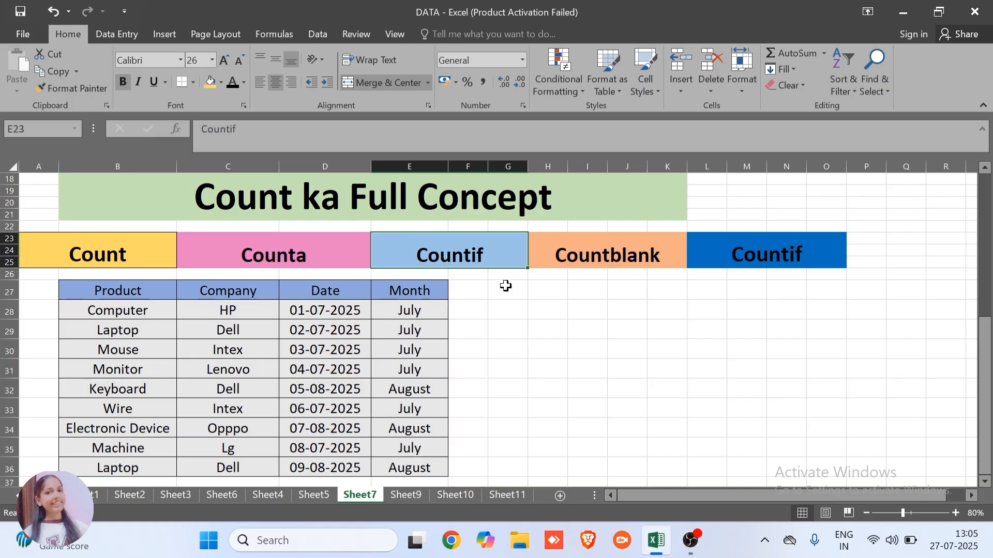
- Add the label Countif in cell G28, next to the product table, with a font size of 20
{"action": "left_click", "coordinate": [524, 317]}
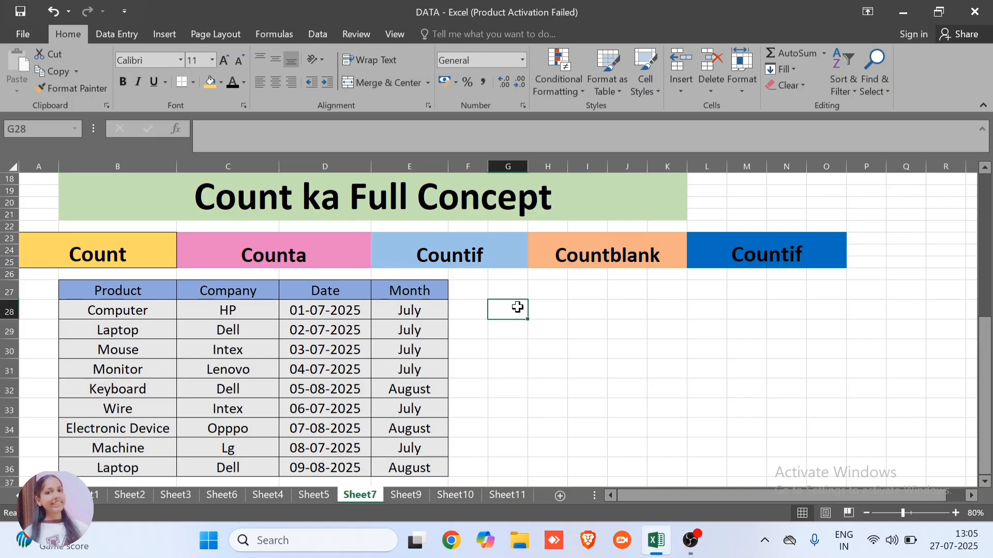
{"action": "type", "text": "counti"}
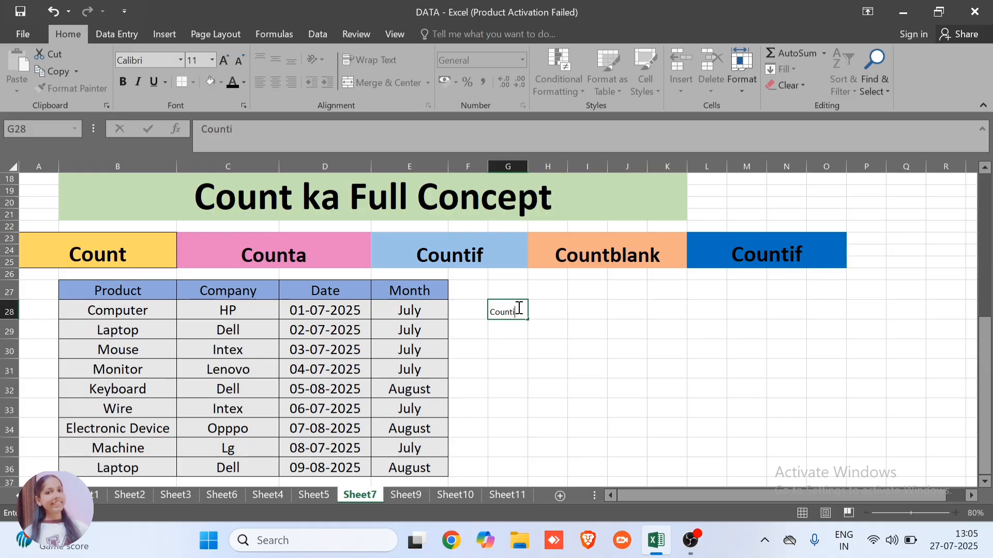
{"action": "key", "text": "Return"}
{"action": "left_click", "coordinate": [517, 309]}
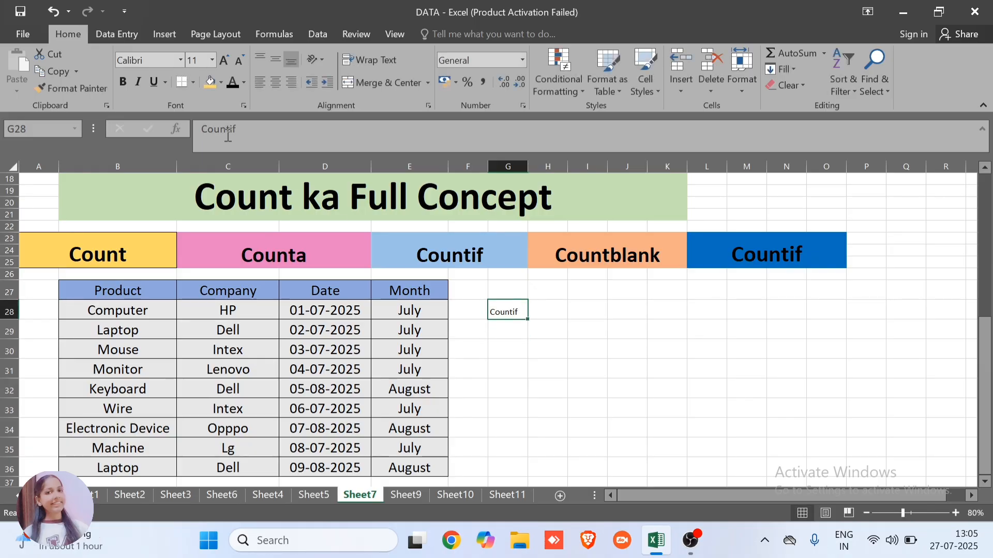
{"action": "left_click", "coordinate": [229, 61]}
{"action": "left_click", "coordinate": [229, 61]}
{"action": "left_click", "coordinate": [229, 61]}
{"action": "left_click", "coordinate": [228, 61]}
{"action": "left_click", "coordinate": [228, 61]}
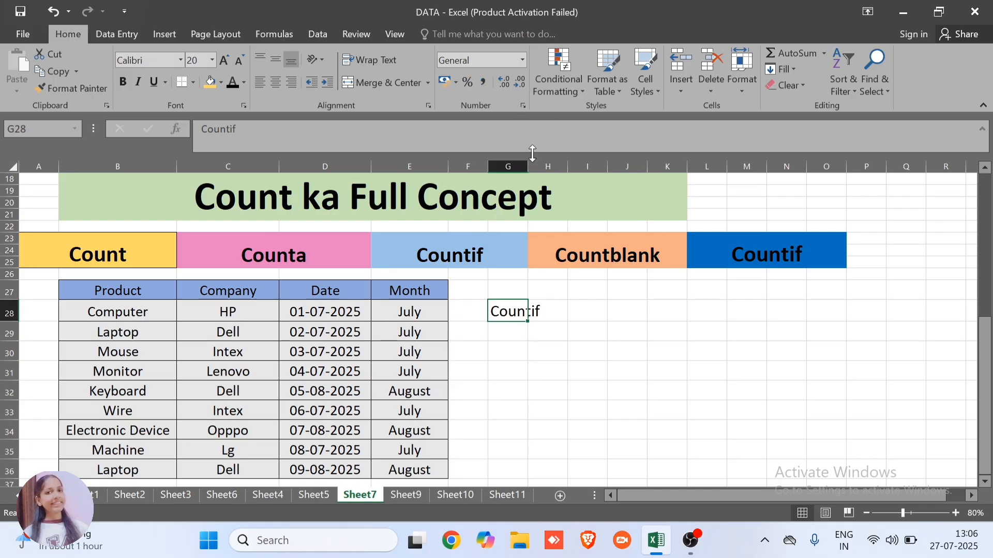
- Widen column G to fit the Countif label and format the label bold with a light blue fill
{"action": "left_click_drag", "start_coordinate": [527, 167], "coordinate": [550, 166]}
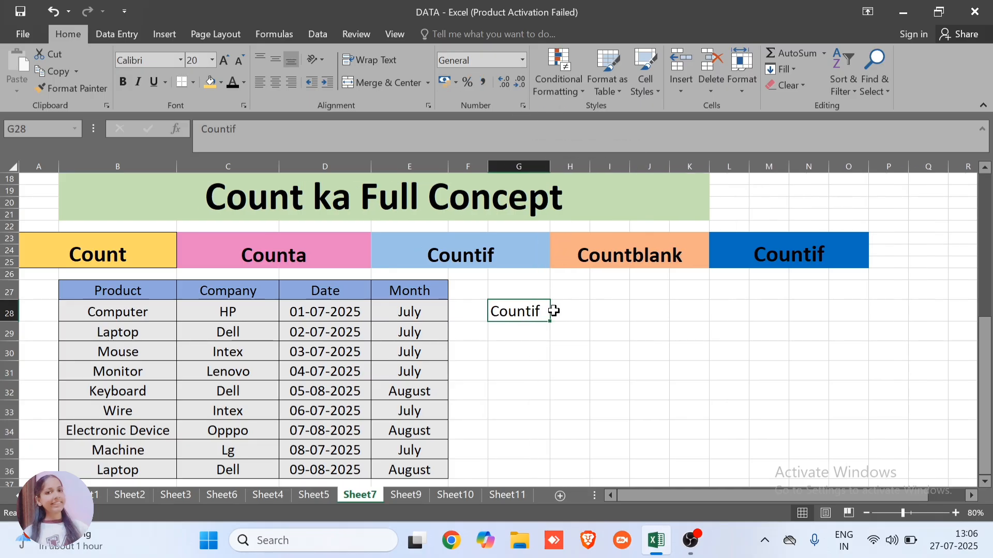
{"action": "key", "text": "ctrl+b"}
{"action": "left_click", "coordinate": [570, 312]}
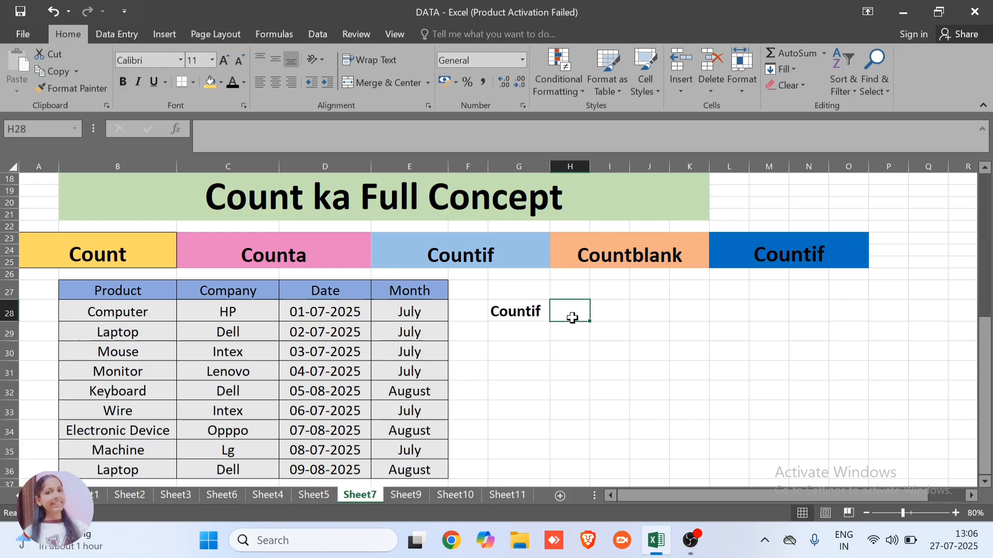
{"action": "left_click", "coordinate": [540, 310]}
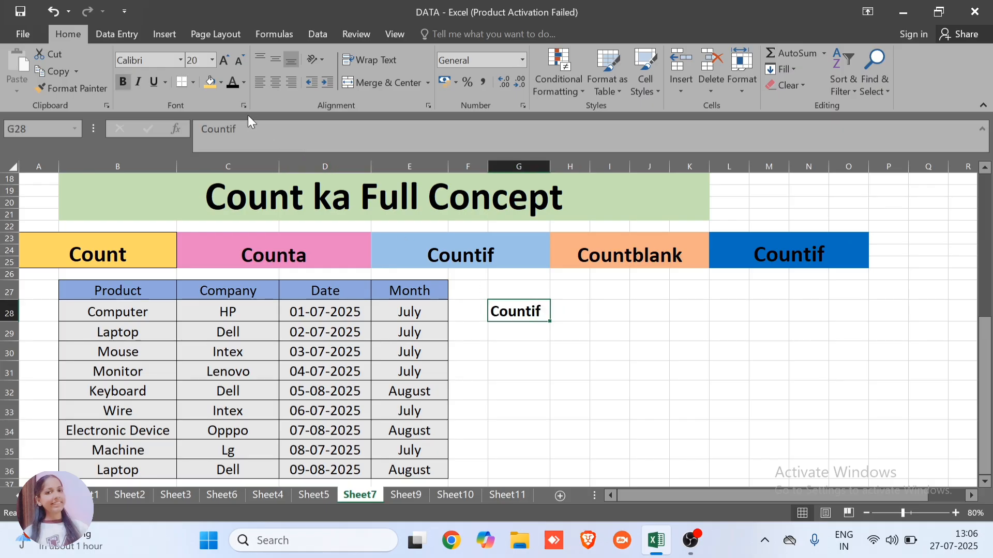
{"action": "left_click", "coordinate": [222, 82]}
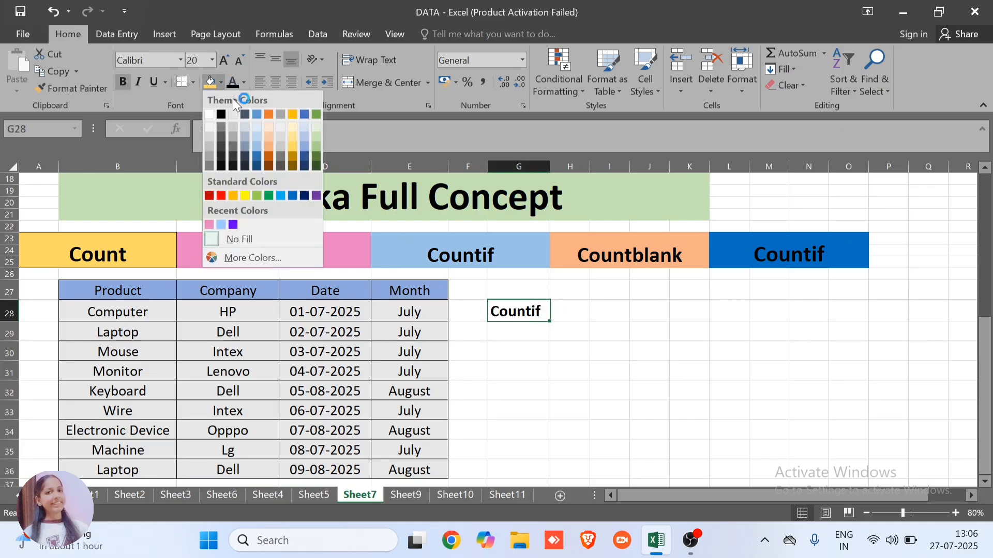
{"action": "left_click", "coordinate": [259, 140]}
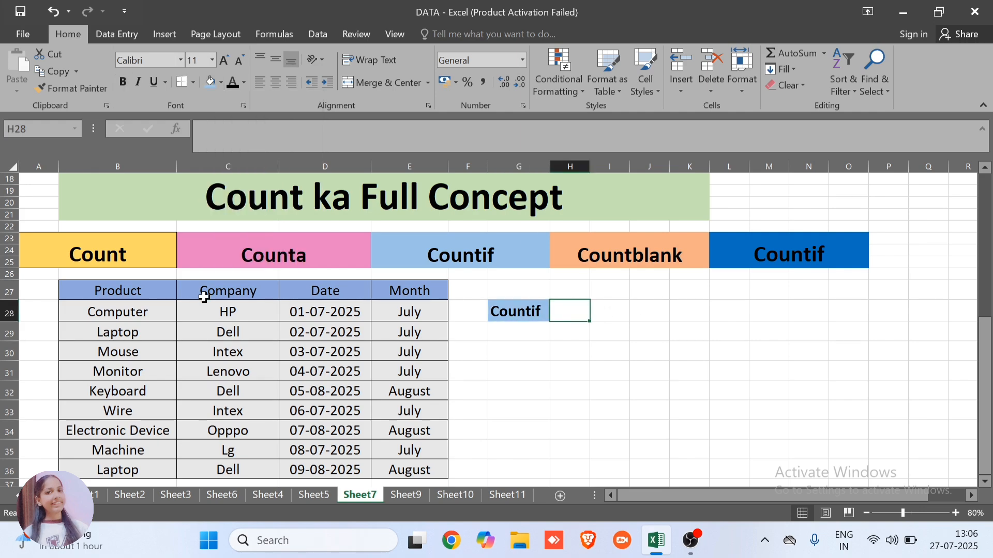
- Enter the formula =COUNTIF(B28:B36,"Mouse") in cell H28 to count the Mouse entries in the Product column
{"action": "left_click_drag", "start_coordinate": [166, 290], "coordinate": [138, 465]}
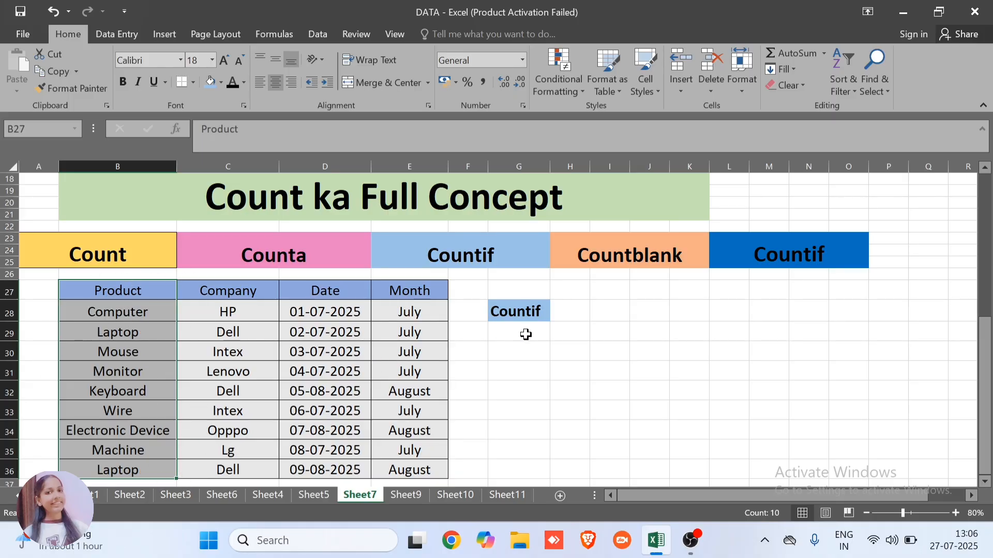
{"action": "left_click", "coordinate": [522, 312]}
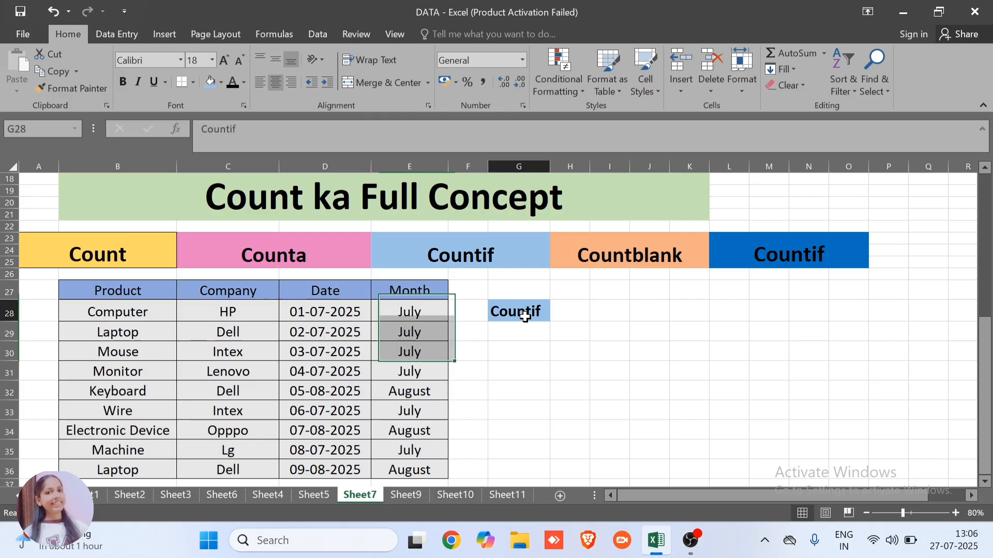
{"action": "left_click", "coordinate": [564, 310]}
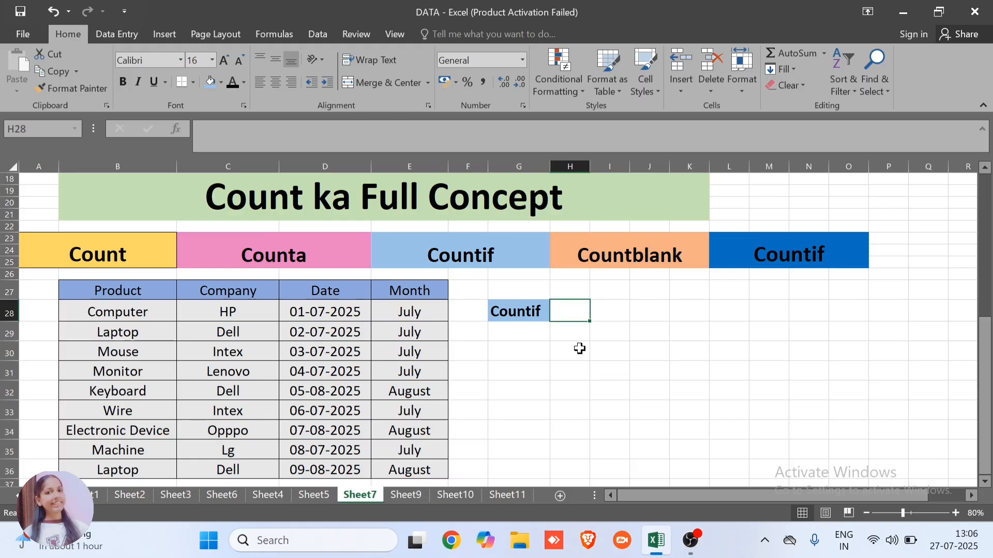
{"action": "type", "text": "=CO"}
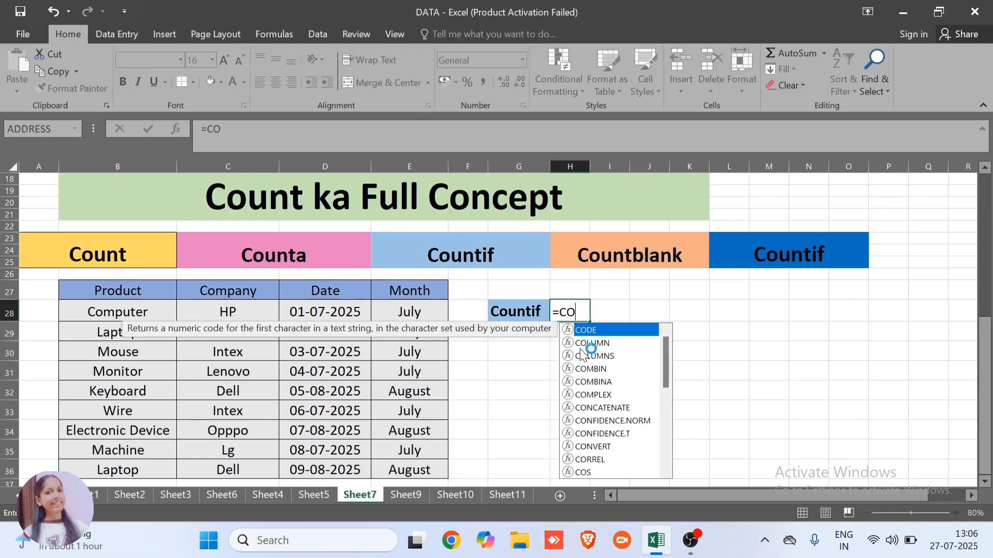
{"action": "type", "text": "untif"}
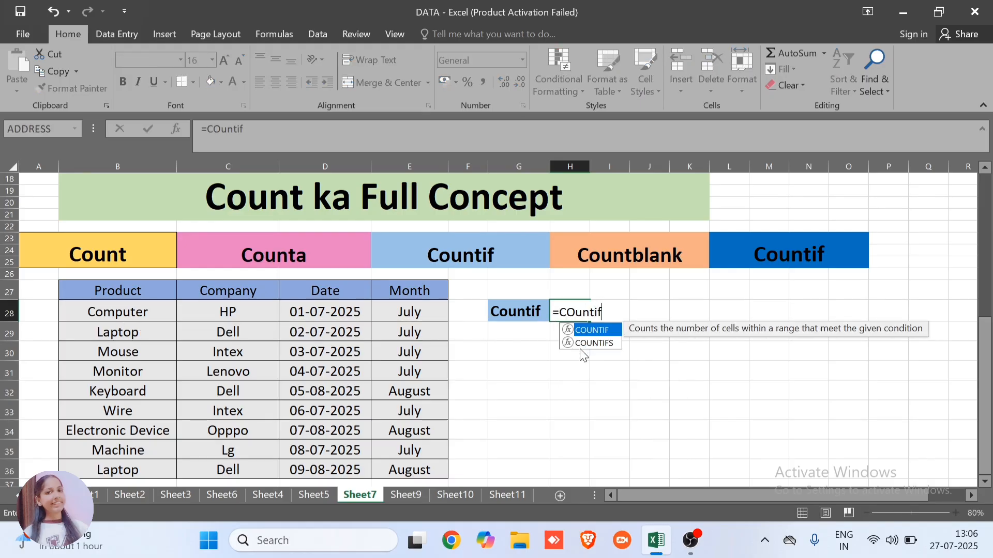
{"action": "type", "text": "("}
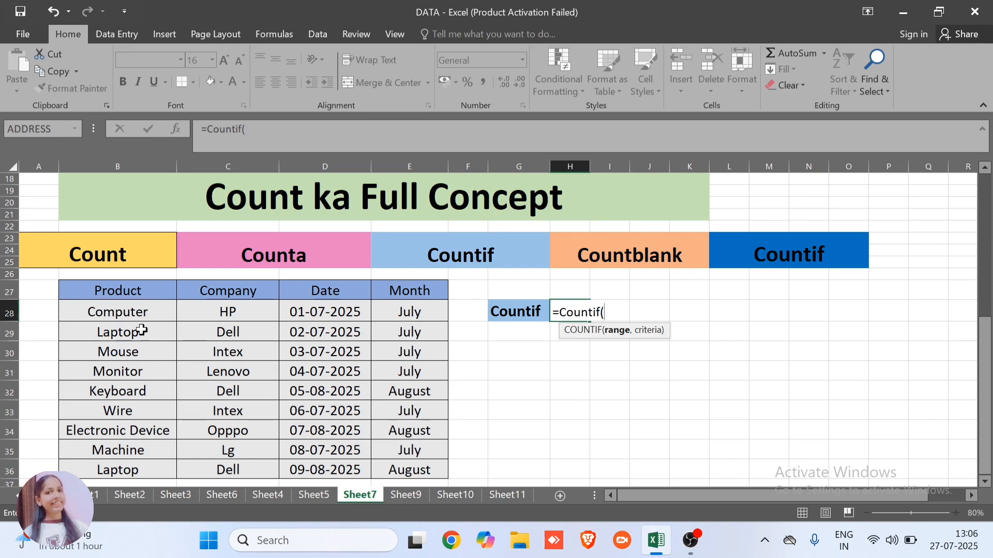
{"action": "left_click_drag", "start_coordinate": [131, 313], "coordinate": [128, 469]}
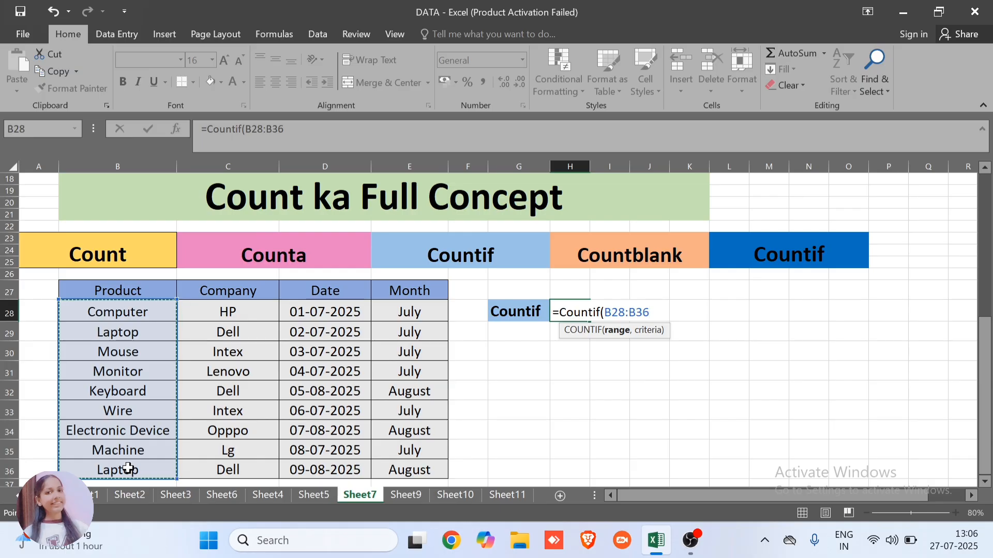
{"action": "type", "text": ","}
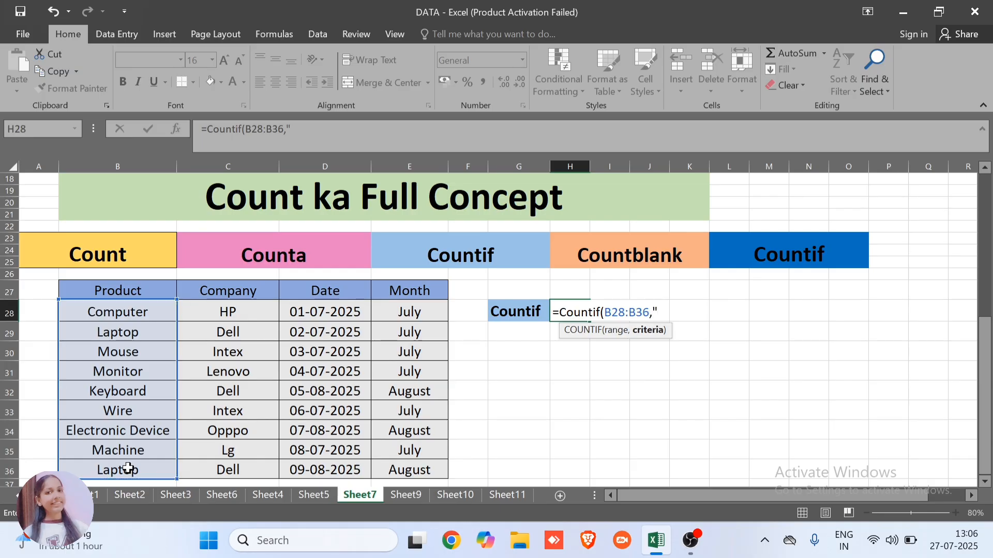
{"action": "type", "text": "\"Mouse\""}
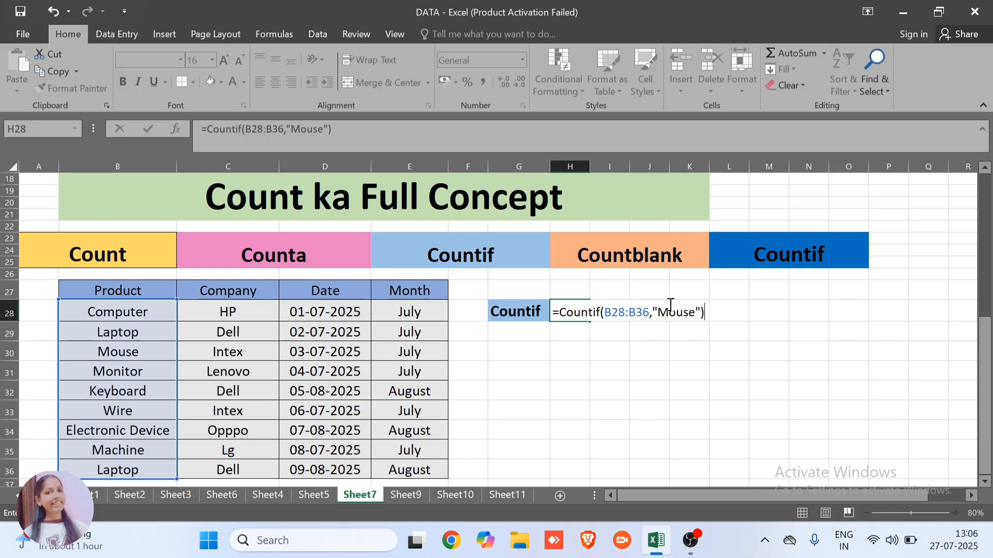
{"action": "key", "text": "Return"}
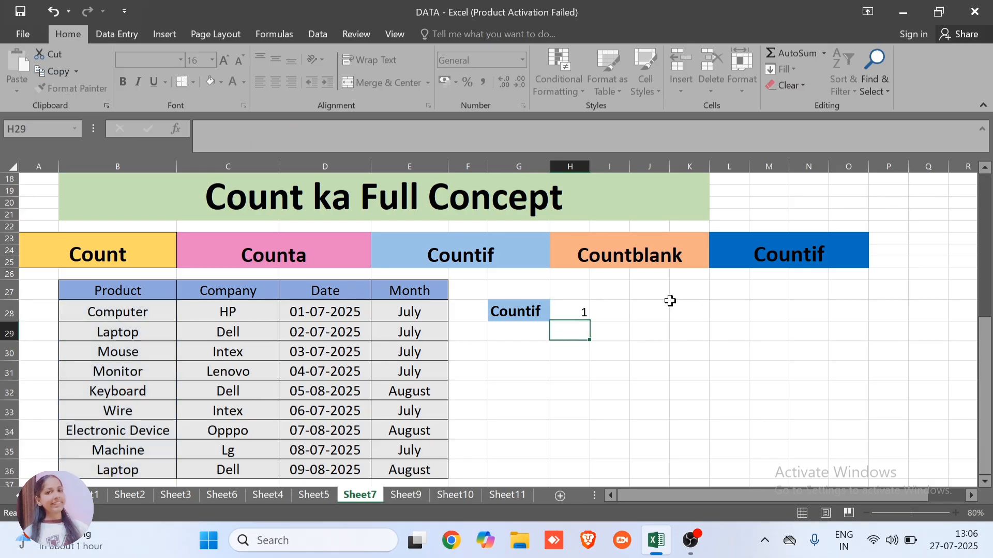
{"action": "left_click", "coordinate": [556, 312]}
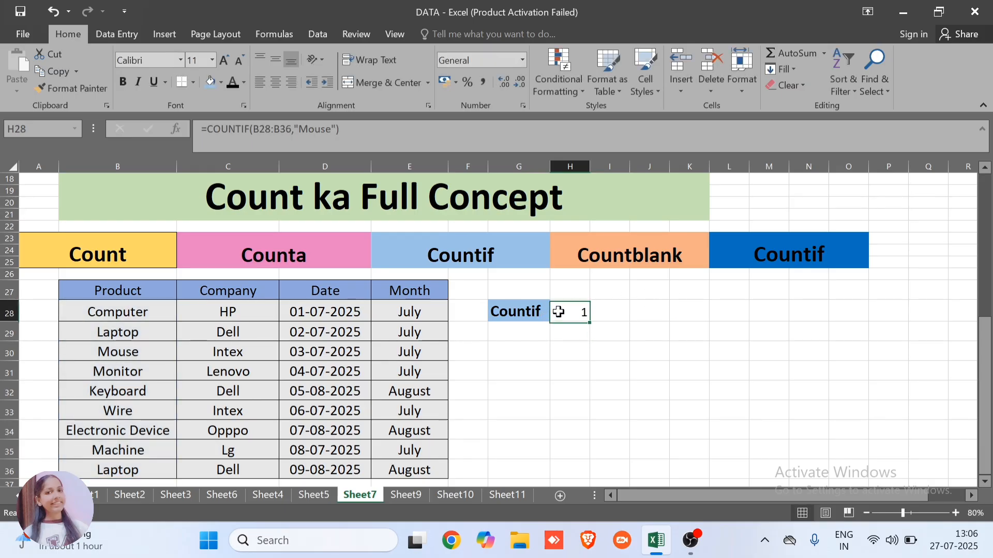
- Change the product in cell B33 to Mouse and compare it with the Mouse entry in B30
{"action": "left_click", "coordinate": [166, 347]}
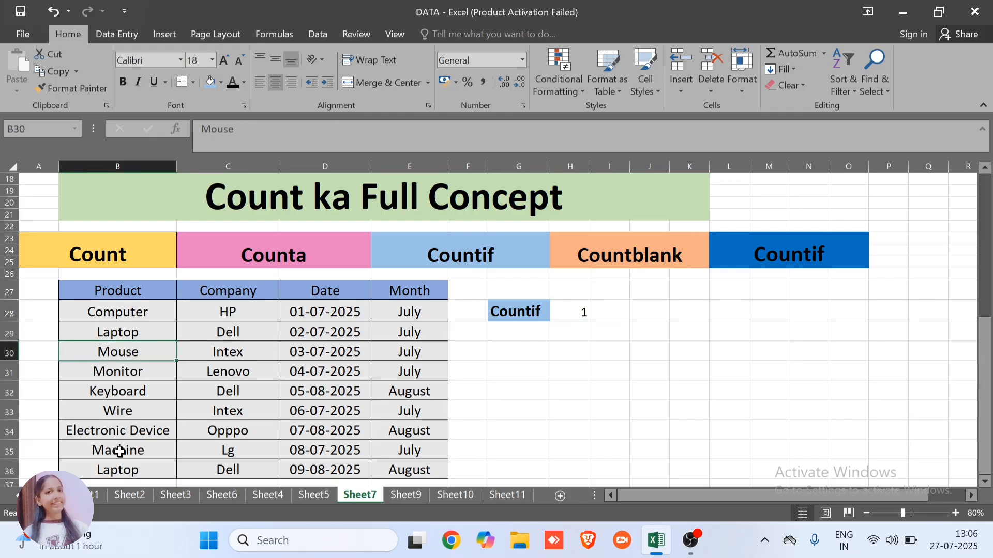
{"action": "left_click", "coordinate": [120, 409]}
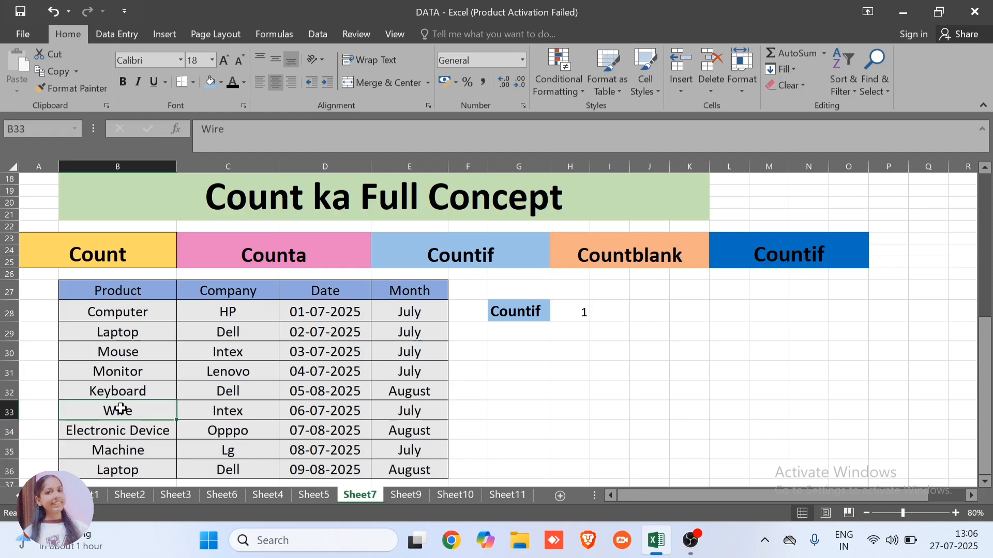
{"action": "type", "text": "Mou"}
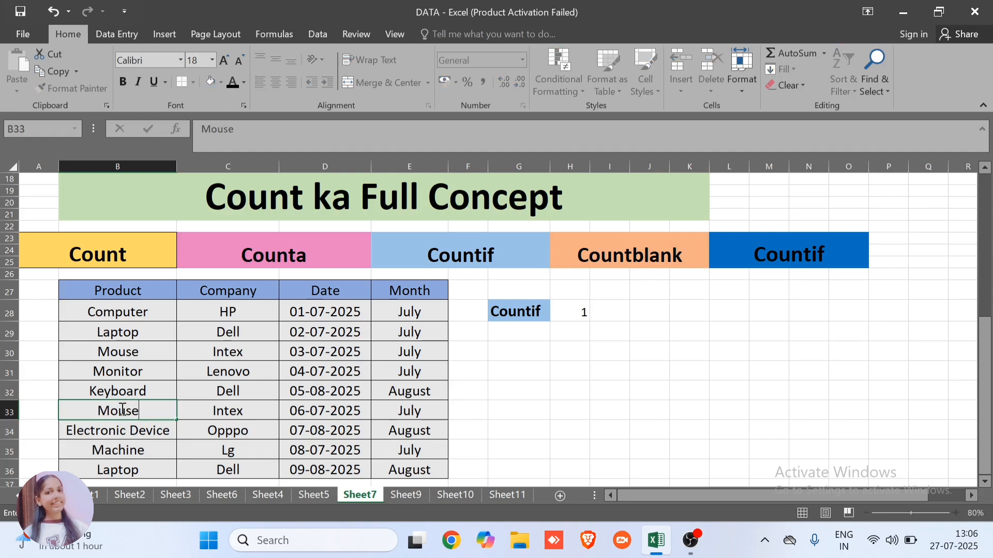
{"action": "type", "text": "se"}
{"action": "key", "text": "Return"}
{"action": "left_click", "coordinate": [121, 409]}
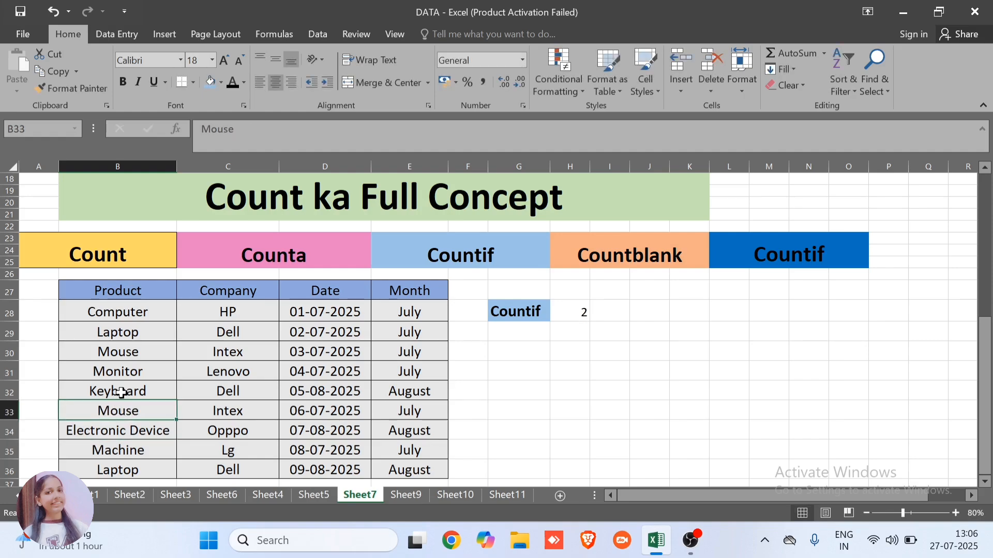
{"action": "left_click", "coordinate": [123, 353]}
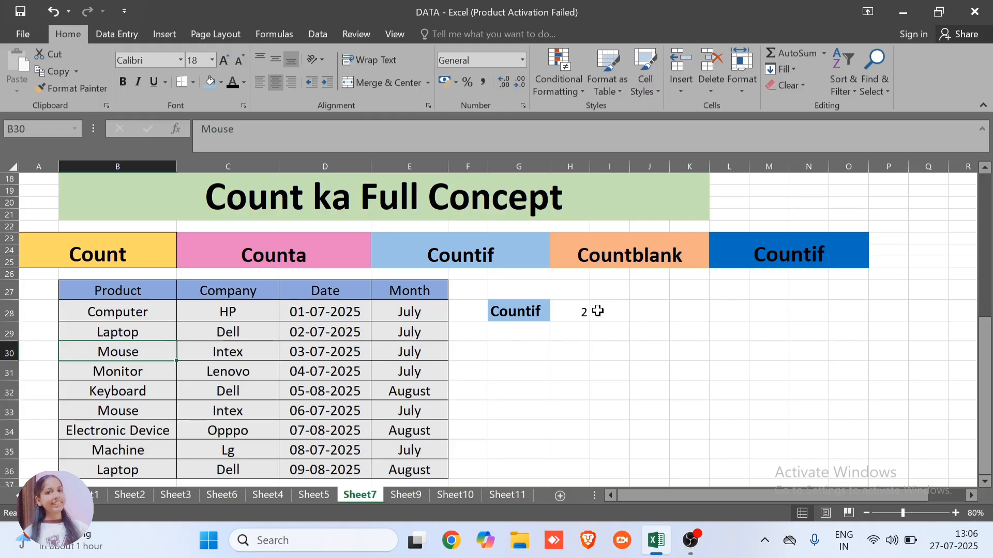
- Increase the font size of the Countif result in H28 to 20 and review its formula
{"action": "left_click", "coordinate": [576, 308]}
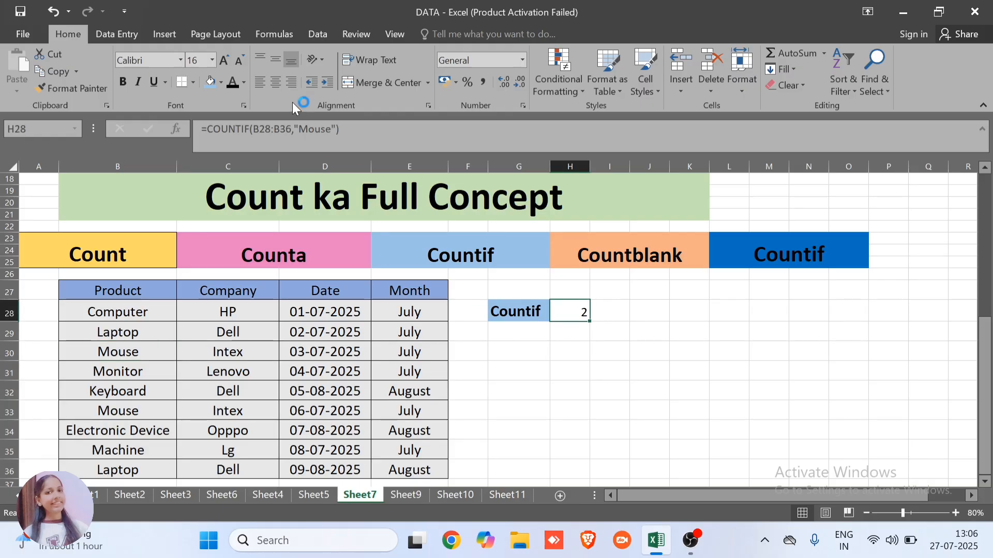
{"action": "left_click", "coordinate": [224, 60]}
{"action": "left_click_drag", "start_coordinate": [576, 399], "coordinate": [565, 302]}
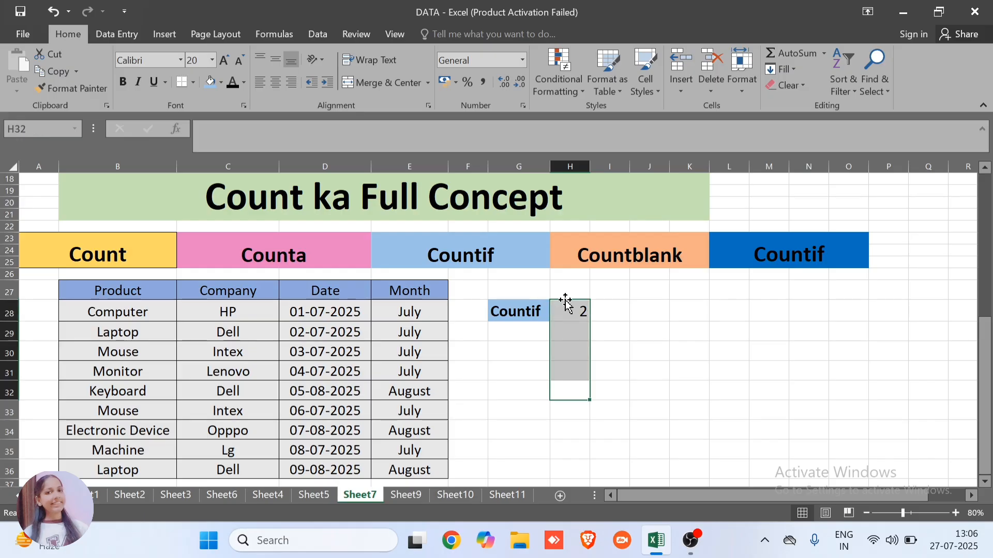
{"action": "double_click", "coordinate": [566, 310]}
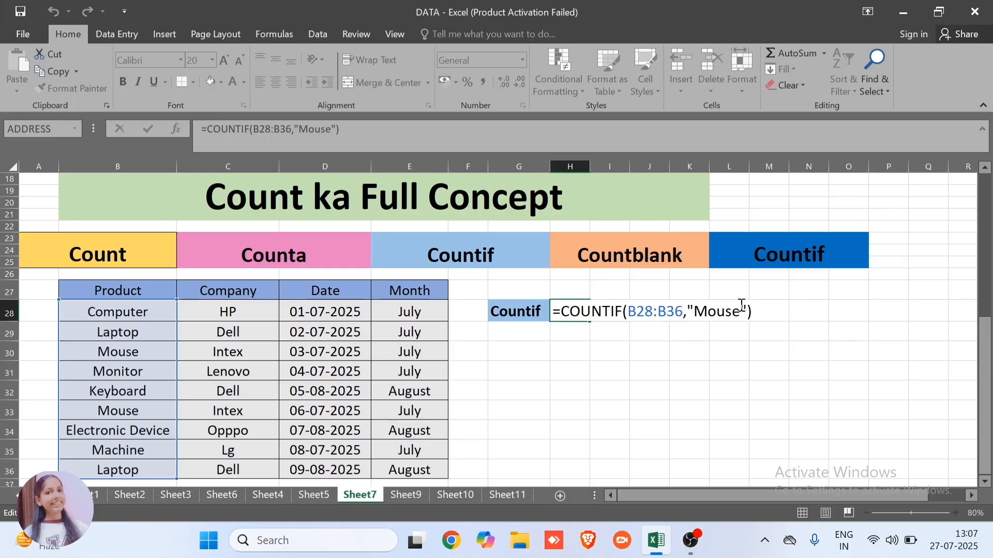
{"action": "key", "text": "Return"}
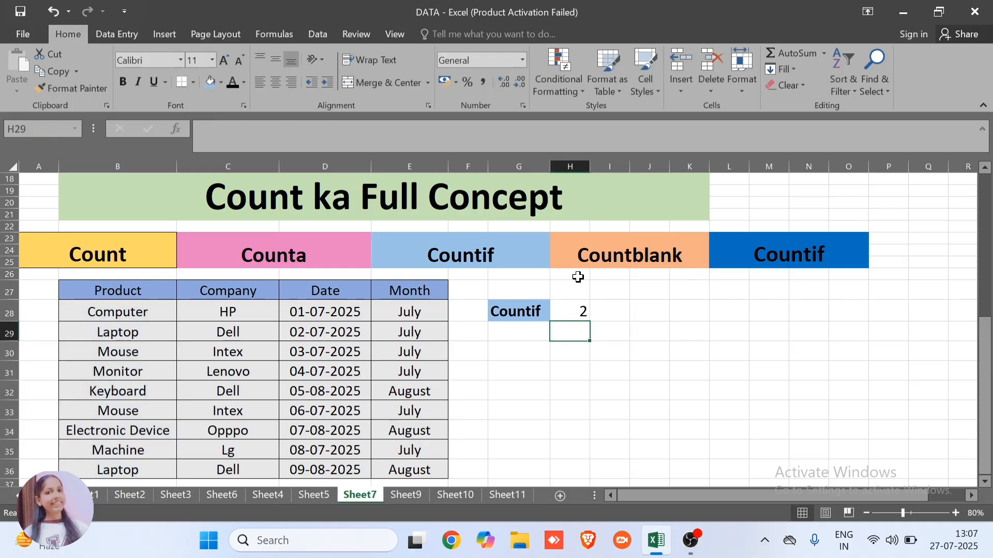
- Go over the Countblank heading and set the font size of cell G30, below the Countif label, to 16
{"action": "left_click", "coordinate": [612, 240]}
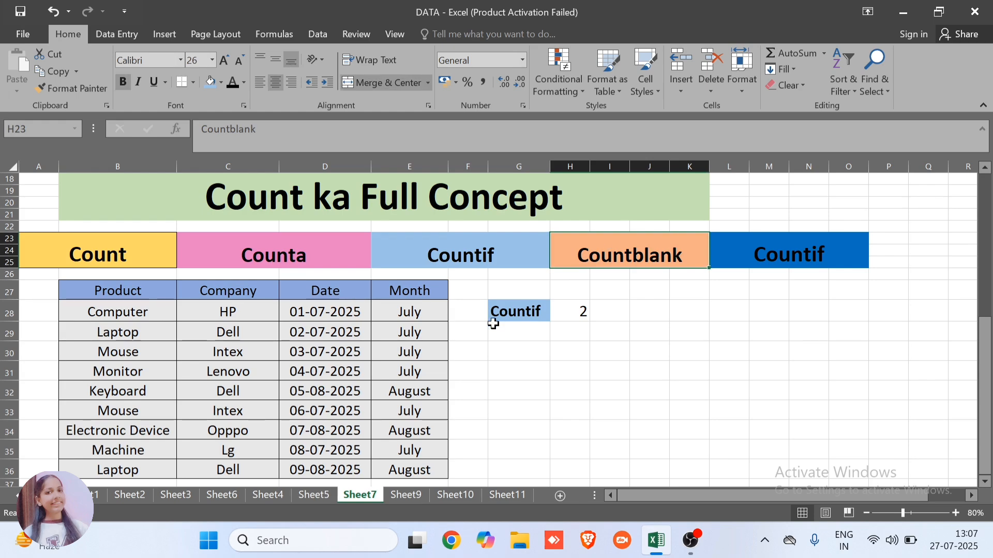
{"action": "left_click_drag", "start_coordinate": [496, 356], "coordinate": [560, 353]}
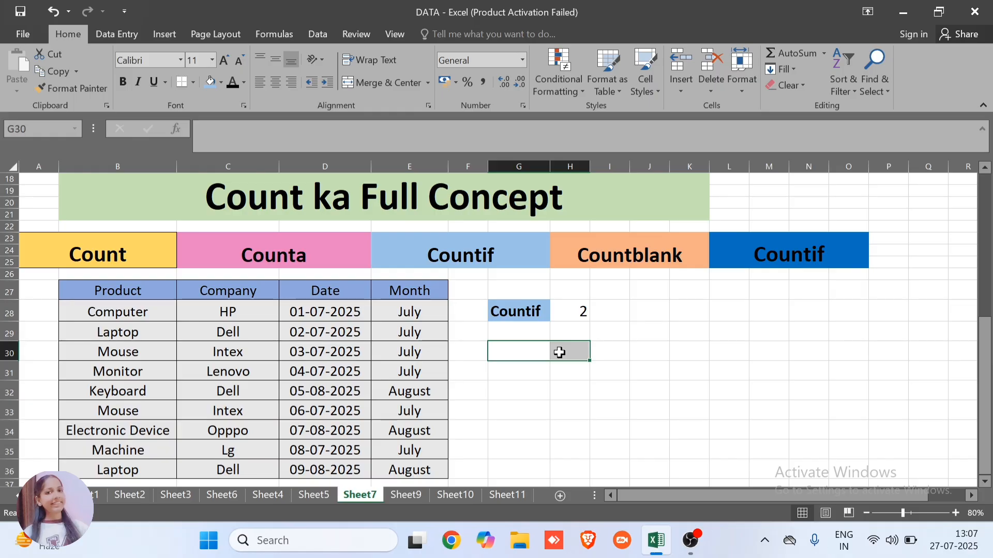
{"action": "key", "text": "Left"}
{"action": "key", "text": "Right"}
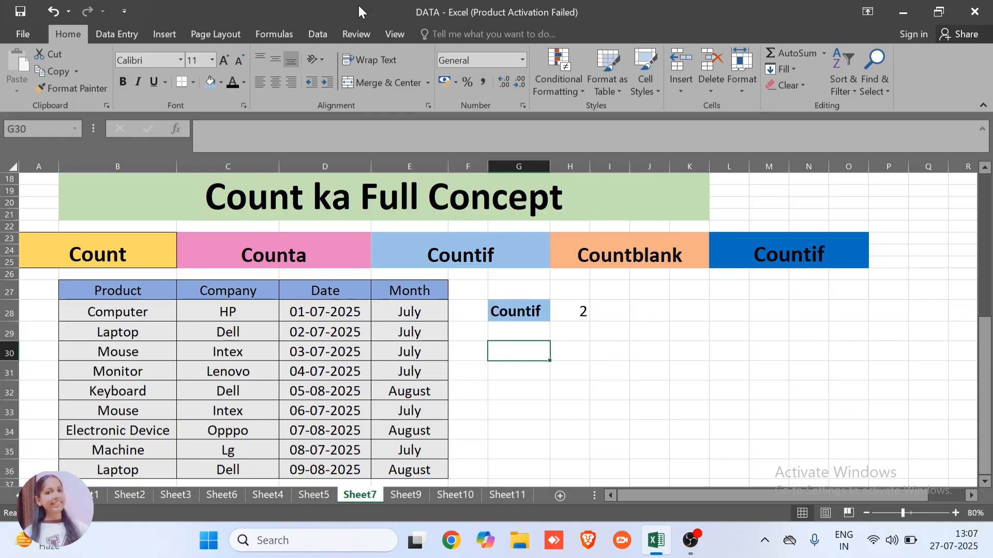
{"action": "left_click", "coordinate": [230, 55]}
{"action": "left_click", "coordinate": [229, 55]}
{"action": "left_click", "coordinate": [229, 55]}
- Enter the label CountBlank in cell G30, correcting any misspelling
{"action": "type", "text": "CountB"}
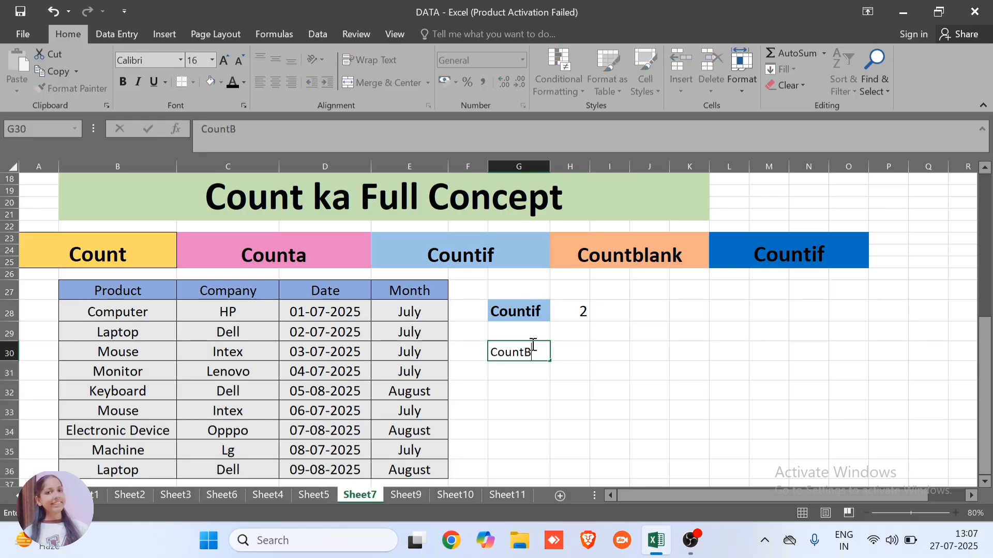
{"action": "type", "text": "Lnak"}
{"action": "left_click", "coordinate": [536, 361]}
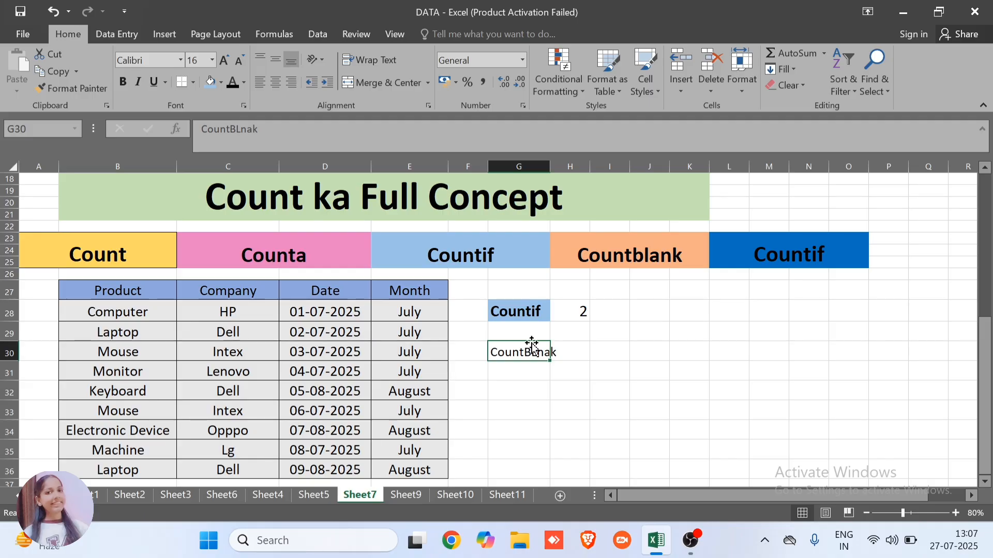
{"action": "key", "text": "BackSpace"}
{"action": "type", "text": "C"}
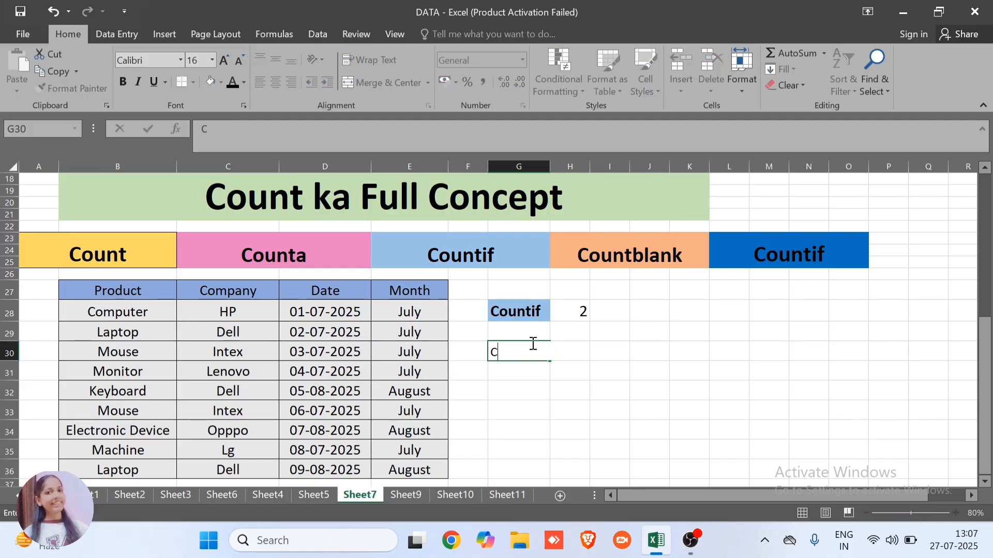
{"action": "type", "text": "ountBlank"}
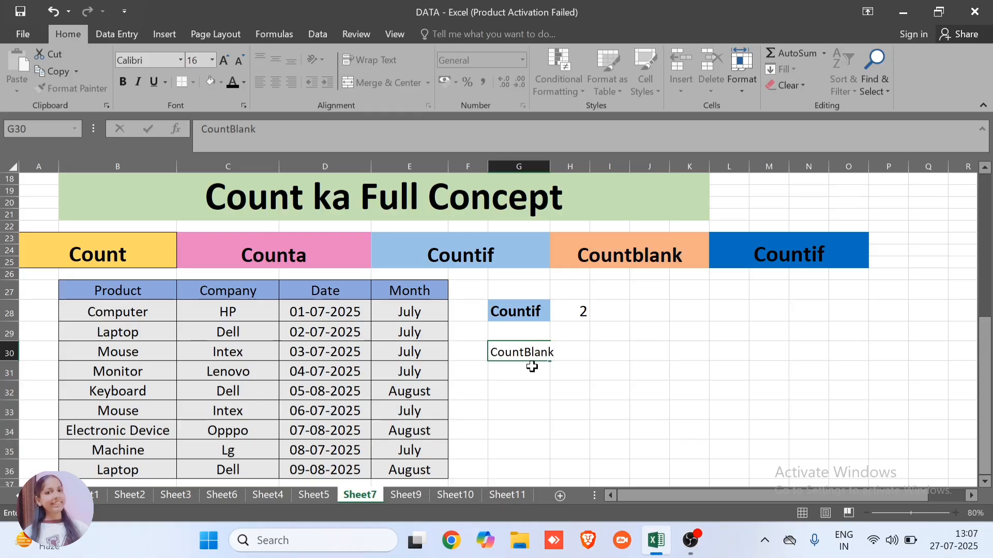
{"action": "left_click", "coordinate": [530, 385]}
{"action": "left_click", "coordinate": [518, 354]}
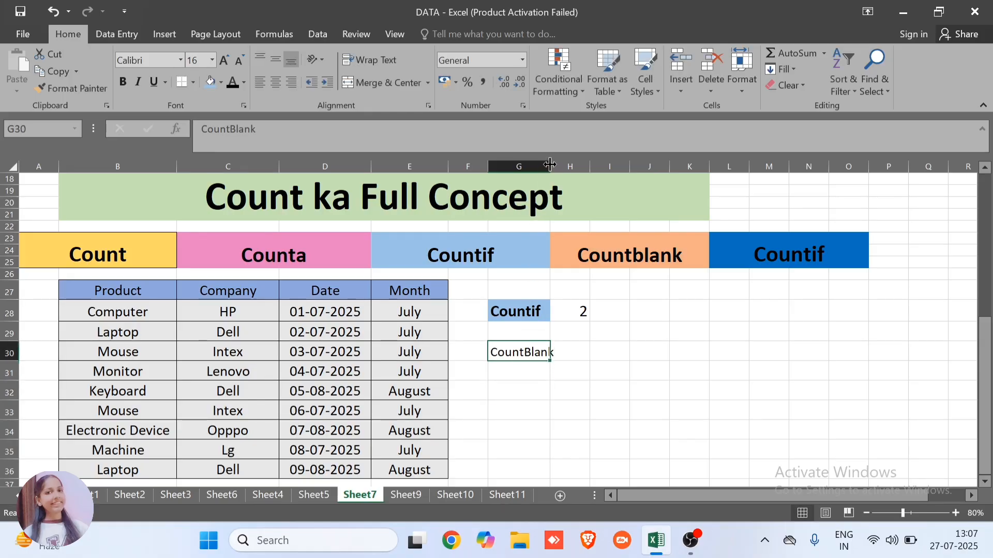
- Widen column G to fit the CountBlank label and format the label bold with a light orange fill
{"action": "left_click_drag", "start_coordinate": [549, 165], "coordinate": [565, 164]}
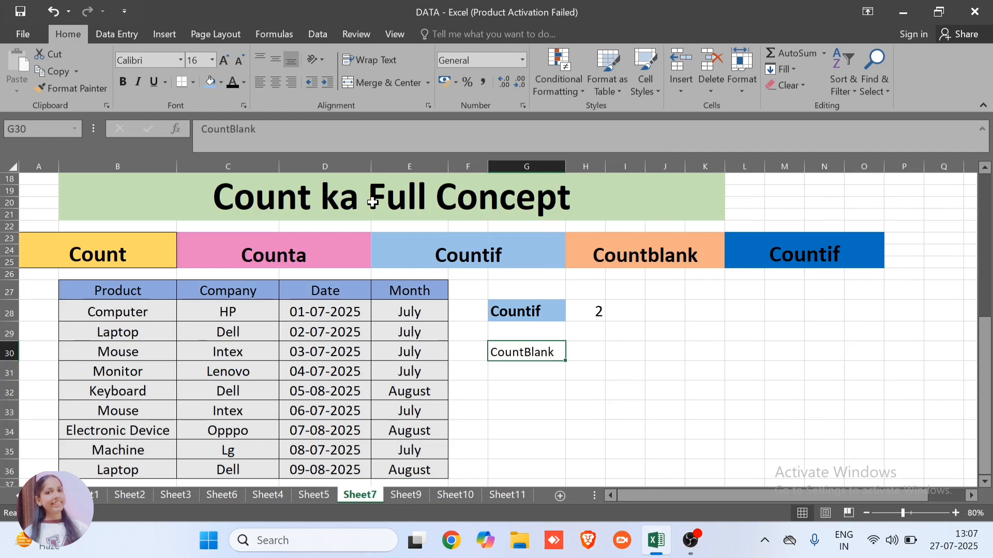
{"action": "left_click", "coordinate": [220, 83]}
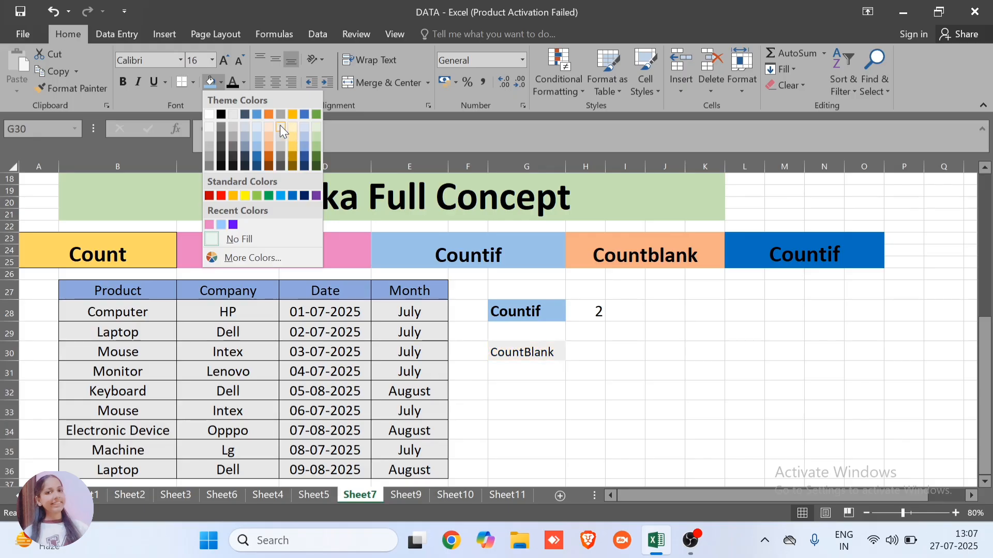
{"action": "left_click", "coordinate": [266, 136]}
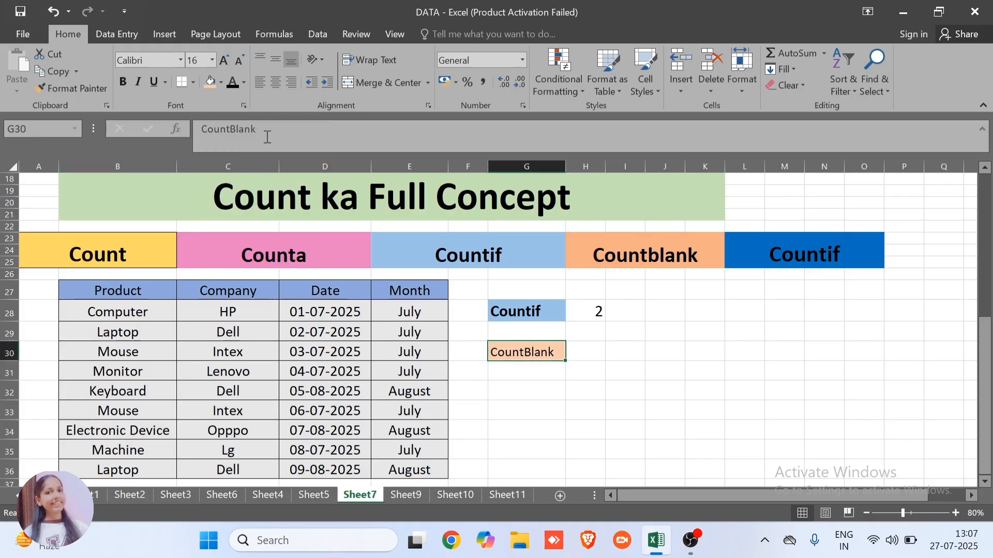
{"action": "key", "text": "ctrl+b"}
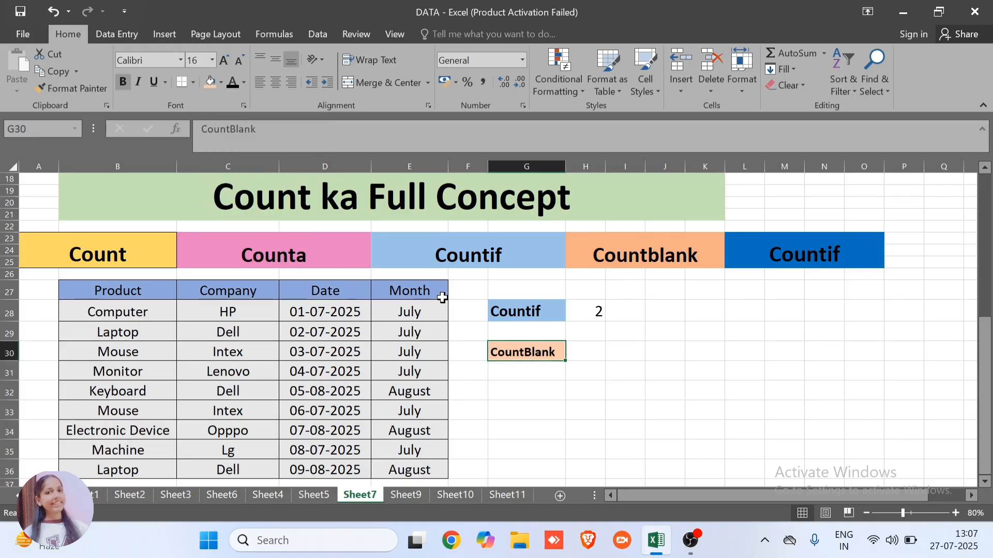
{"action": "left_click", "coordinate": [577, 351]}
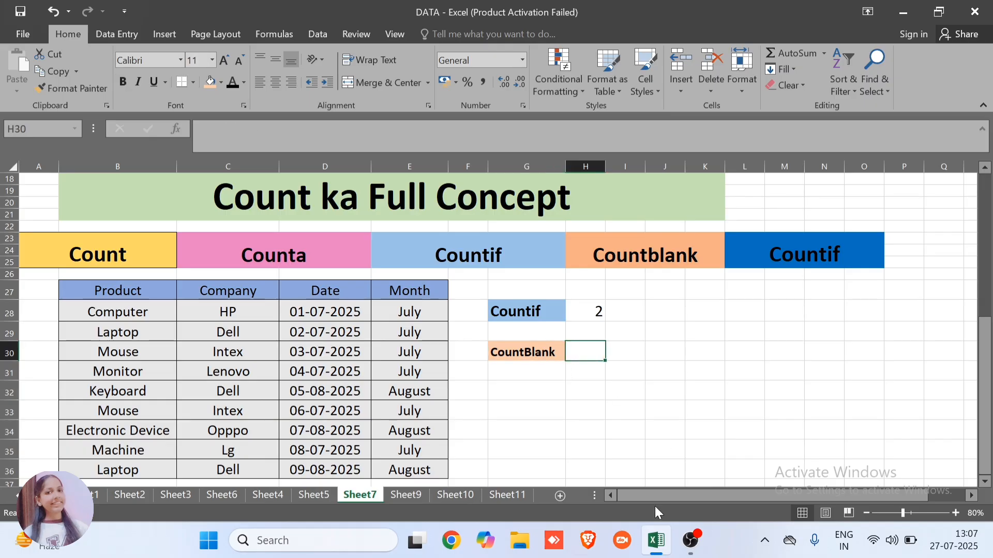
{"action": "right_click", "coordinate": [385, 387]}
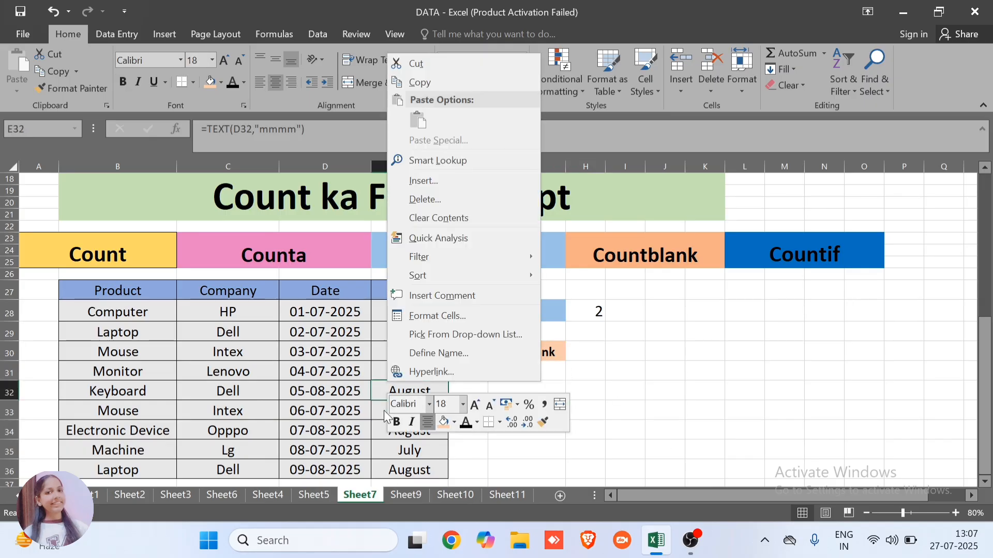
{"action": "right_click", "coordinate": [383, 414]}
{"action": "left_click", "coordinate": [361, 380]}
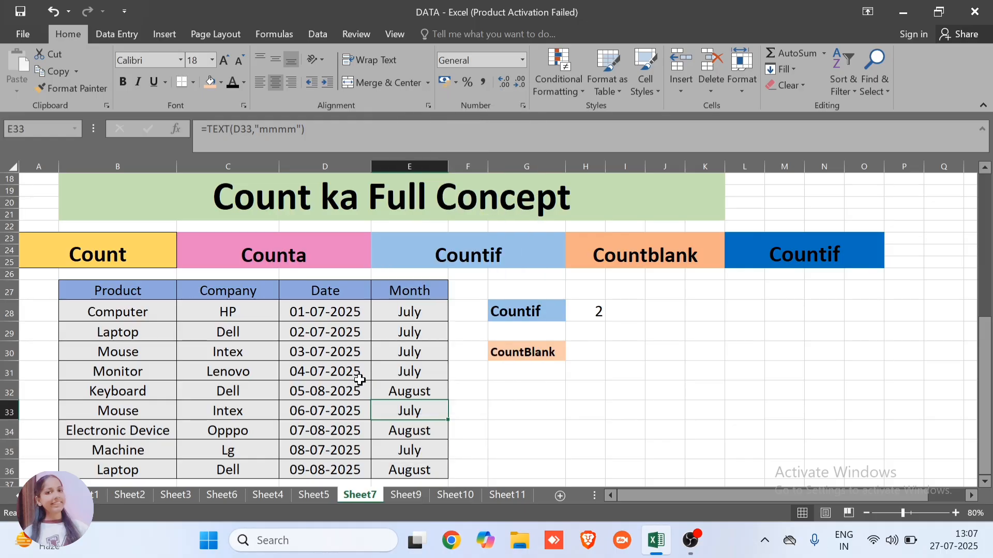
{"action": "left_click_drag", "start_coordinate": [369, 377], "coordinate": [372, 383]}
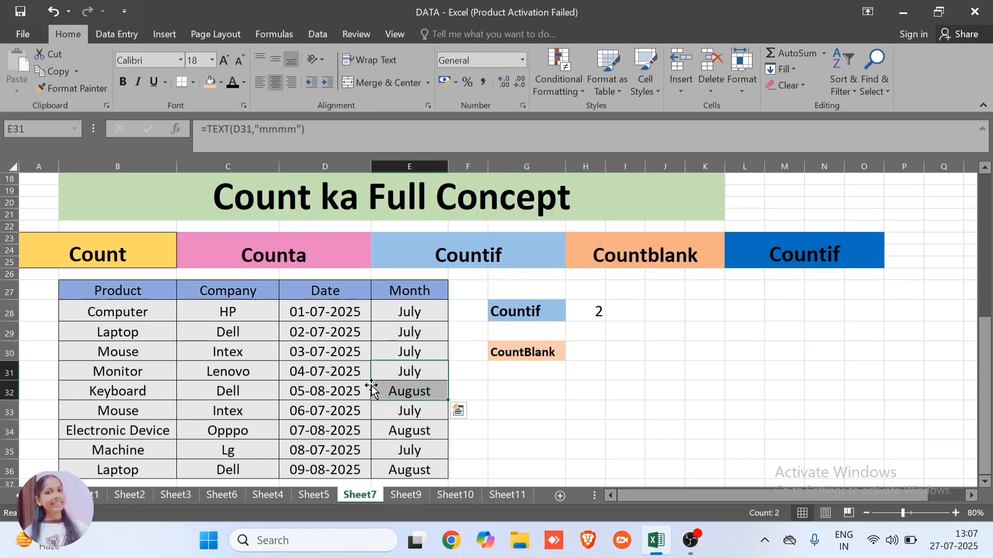
- Clear the Month column entries in cells E31, E34, E35 and E36 of the product table
{"action": "left_click", "coordinate": [377, 380]}
{"action": "key", "text": "Delete"}
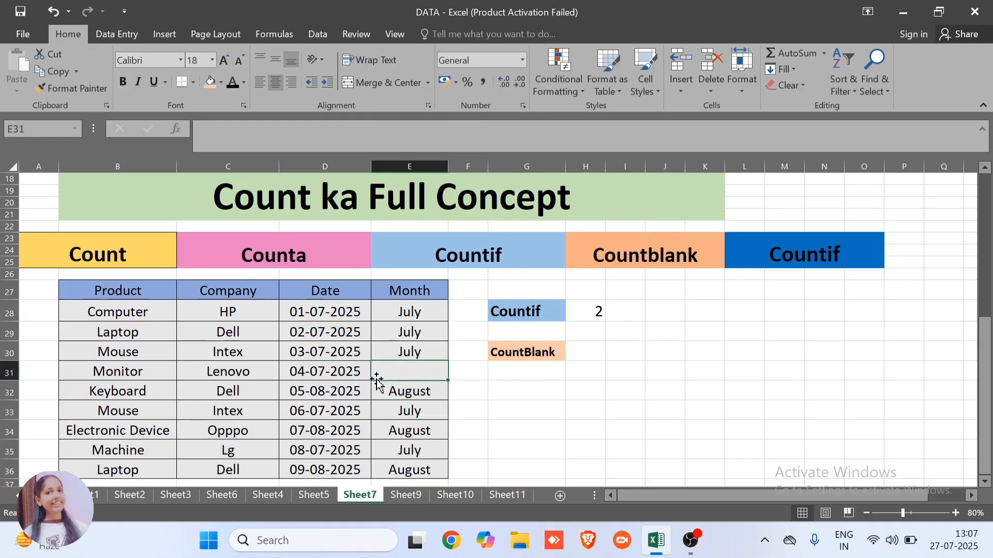
{"action": "key", "text": "Down"}
{"action": "key", "text": "Down"}
{"action": "key", "text": "Down"}
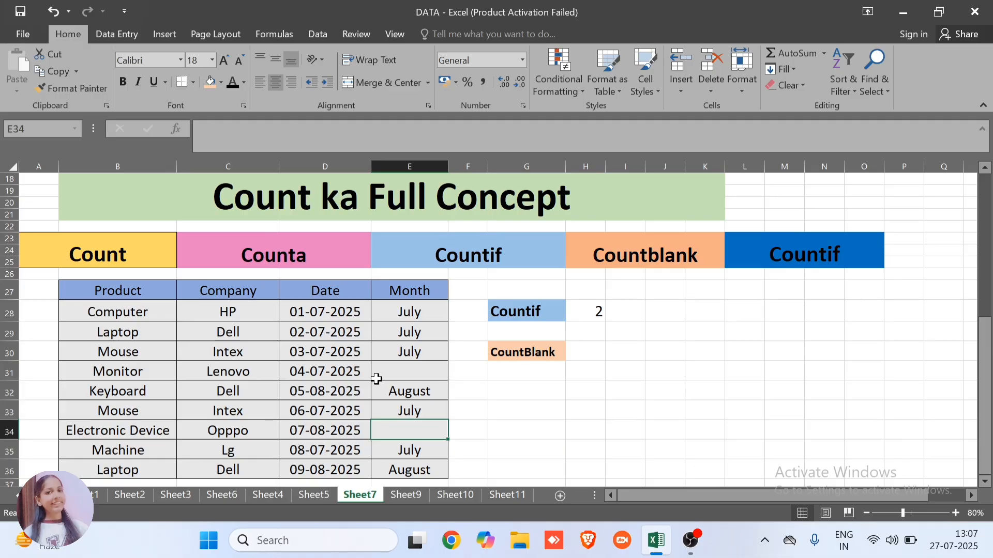
{"action": "key", "text": "Delete"}
{"action": "key", "text": "Down"}
{"action": "key", "text": "Down"}
{"action": "key", "text": "Delete"}
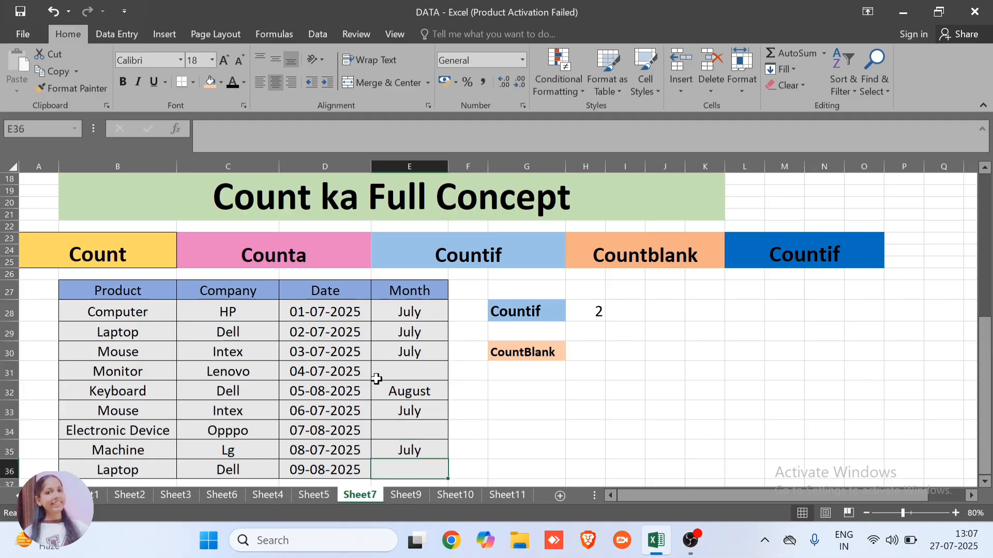
{"action": "key", "text": "Up"}
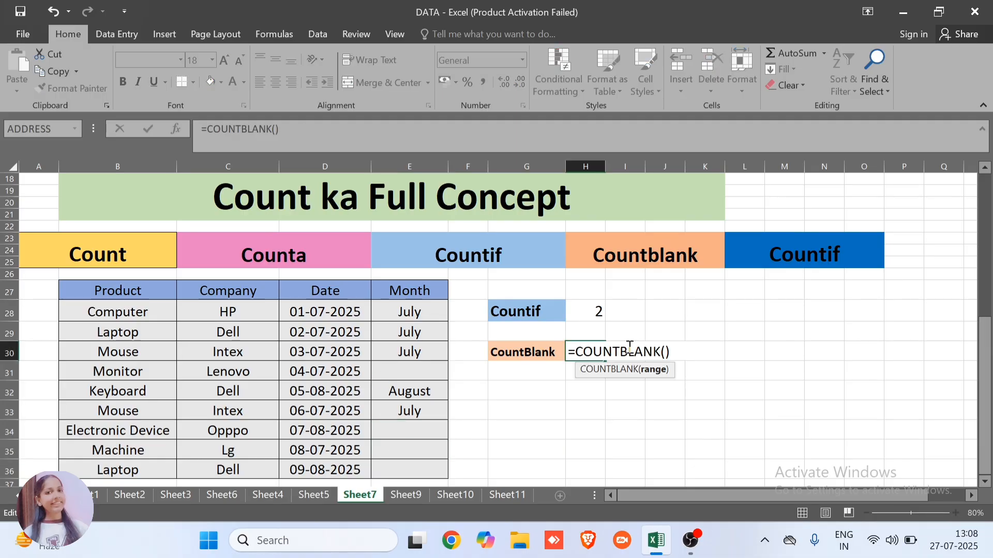
- Enter the formula =COUNTBLANK(D28:E36) in cell H30 to count blank Date and Month cells, and review its range
{"action": "left_click", "coordinate": [347, 314]}
{"action": "left_click_drag", "start_coordinate": [347, 314], "coordinate": [388, 445]}
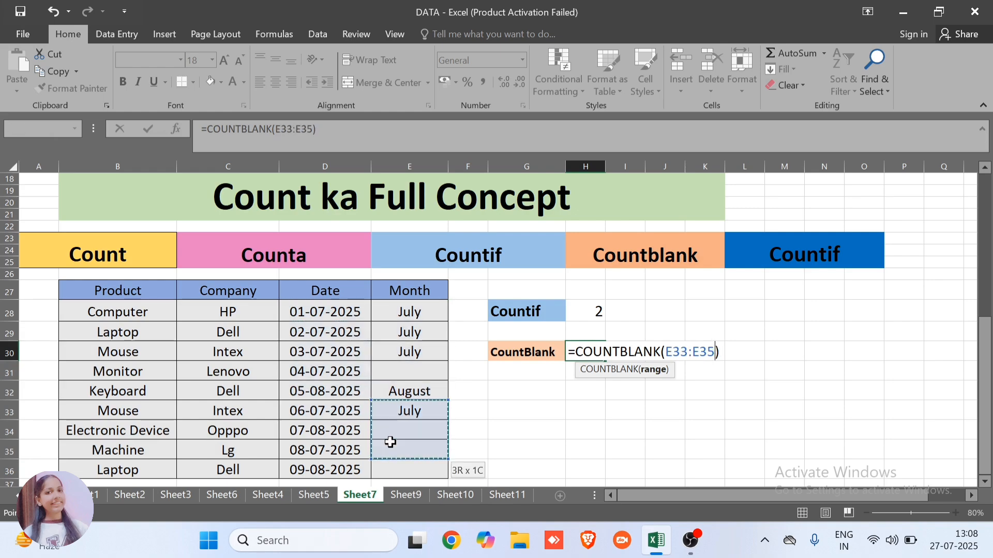
{"action": "left_click", "coordinate": [333, 309]}
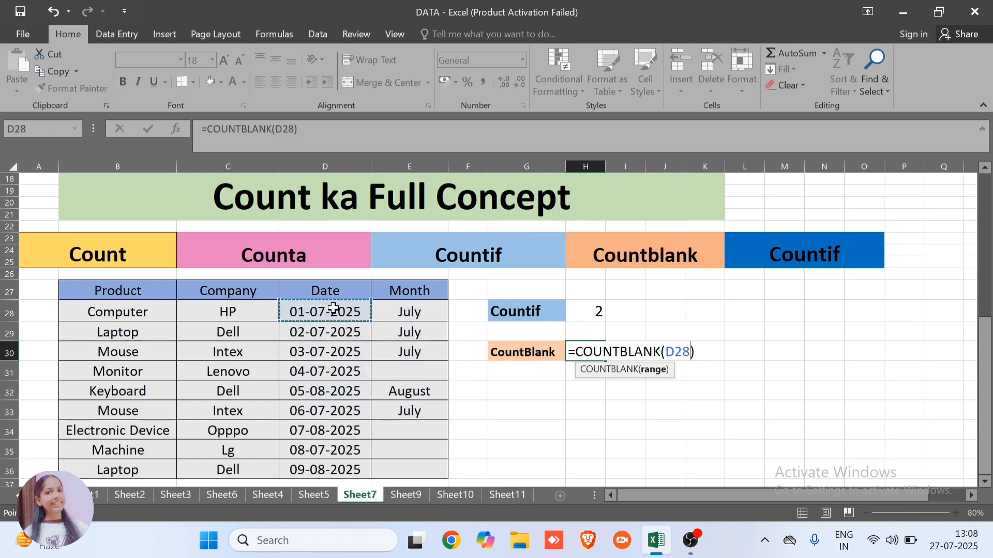
{"action": "key", "text": "ctrl+shift+Down"}
{"action": "key", "text": "shift+Right"}
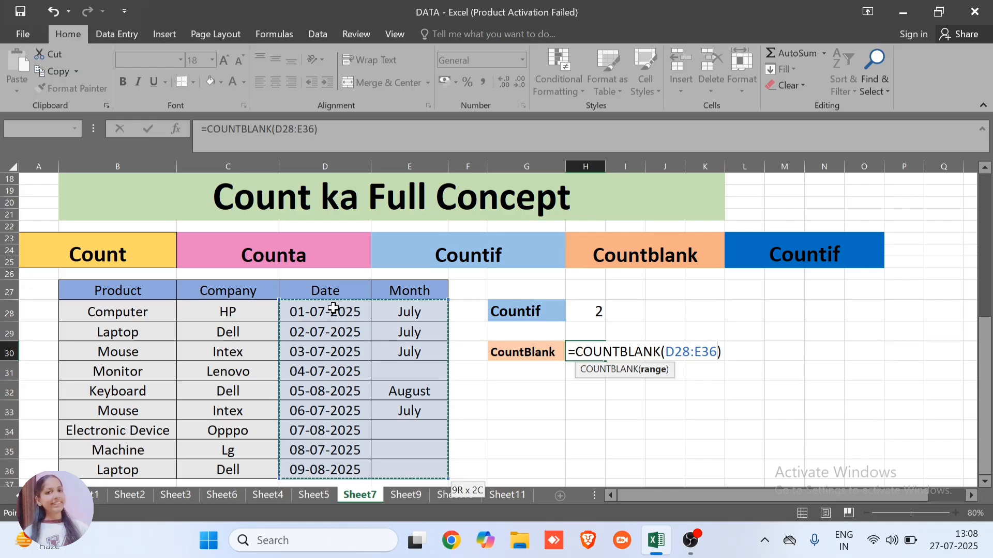
{"action": "key", "text": "ctrl+Return"}
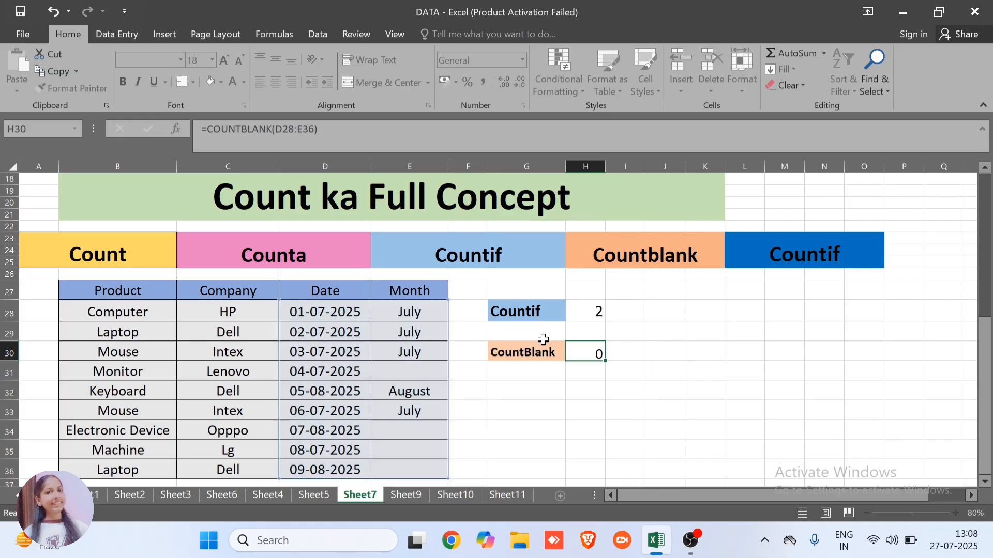
{"action": "key", "text": "Return"}
{"action": "double_click", "coordinate": [585, 355]}
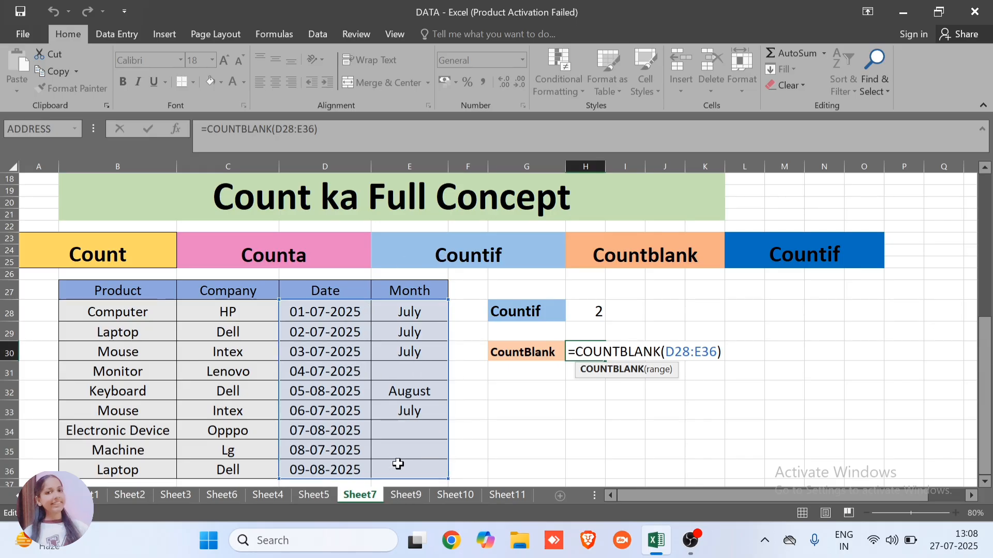
{"action": "key", "text": "Return"}
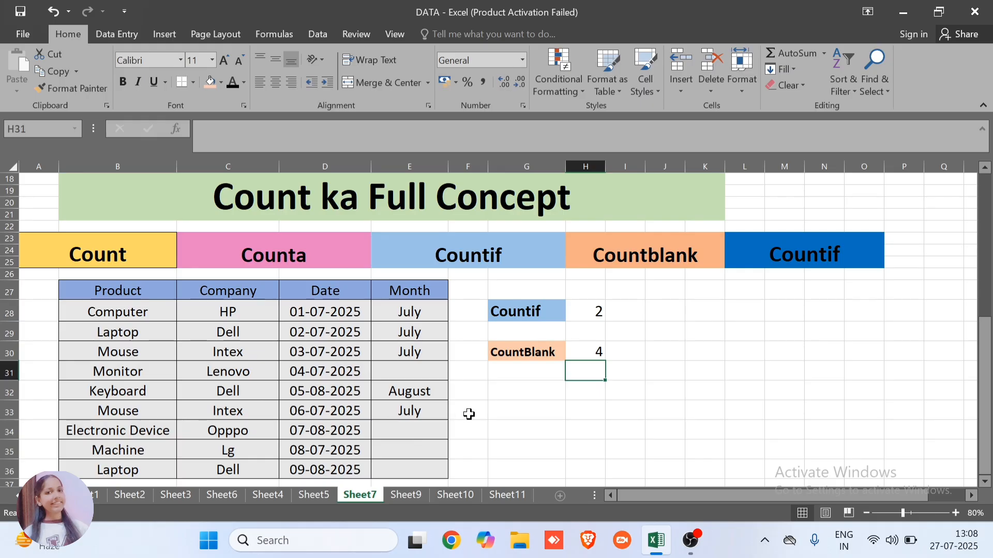
- Add the bold label Countifs with a blue fill in cell G33, below the CountBlank label
{"action": "left_click", "coordinate": [499, 397]}
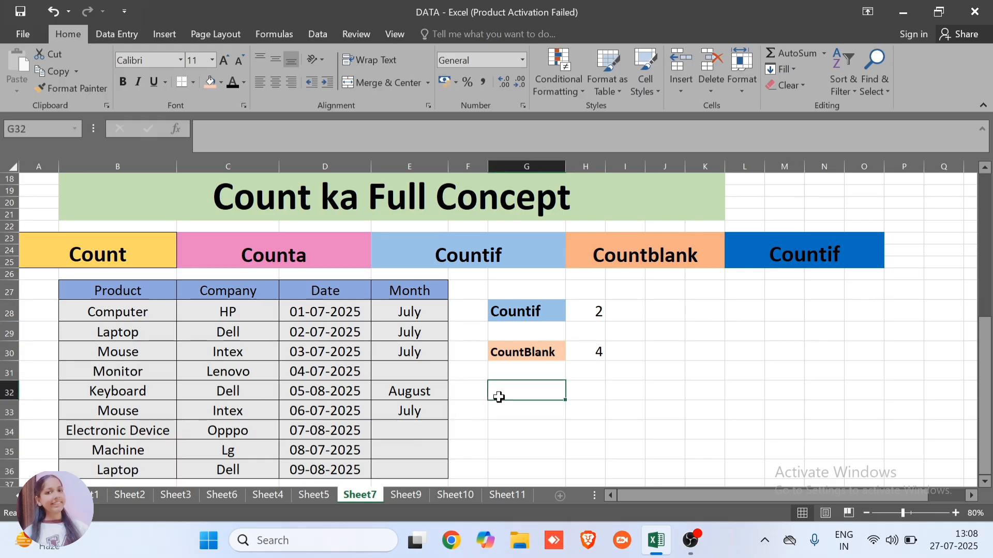
{"action": "left_click", "coordinate": [774, 238]}
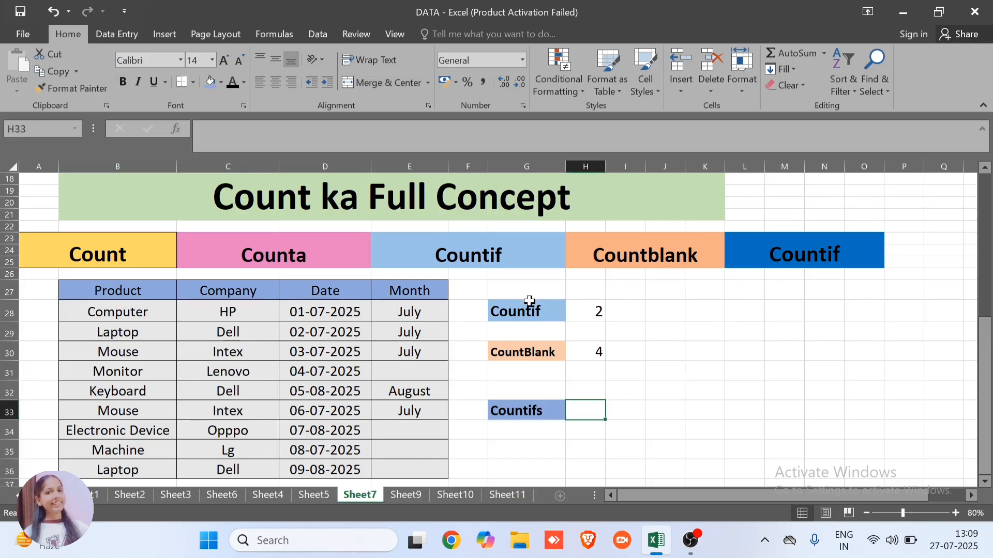
{"action": "left_click", "coordinate": [529, 308]}
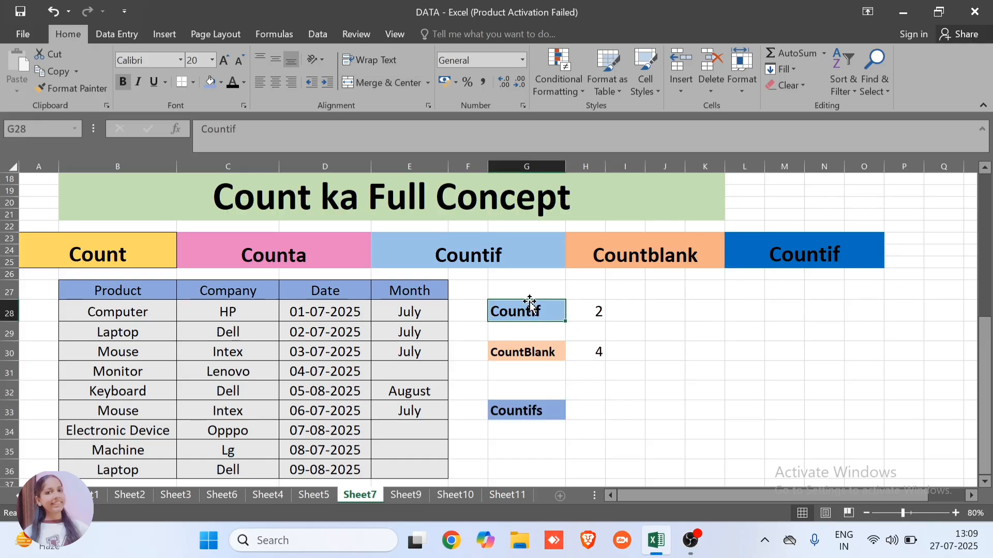
{"action": "left_click", "coordinate": [520, 408]}
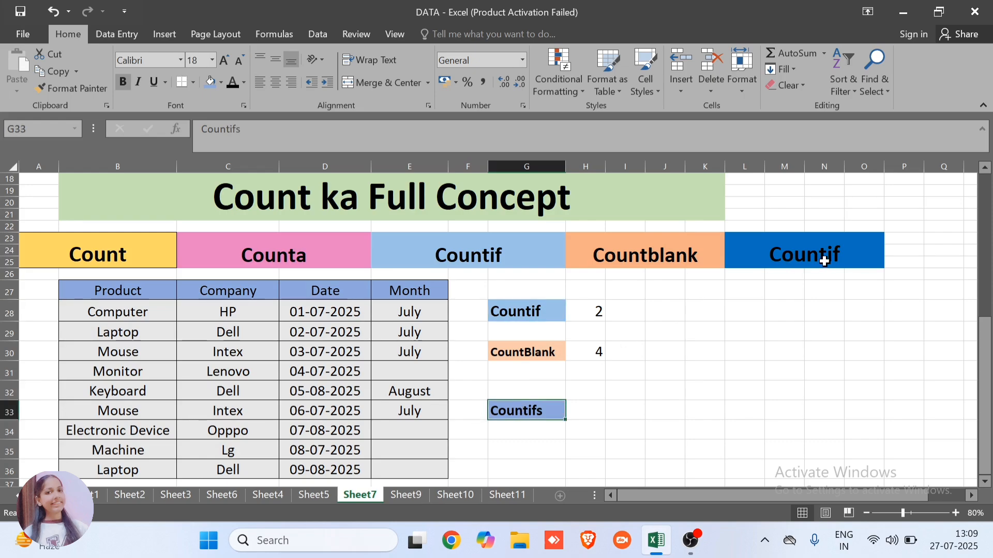
- Correct the text of the dark blue Countif heading in the banner row to Countifs
{"action": "left_click", "coordinate": [851, 258]}
{"action": "double_click", "coordinate": [851, 259]}
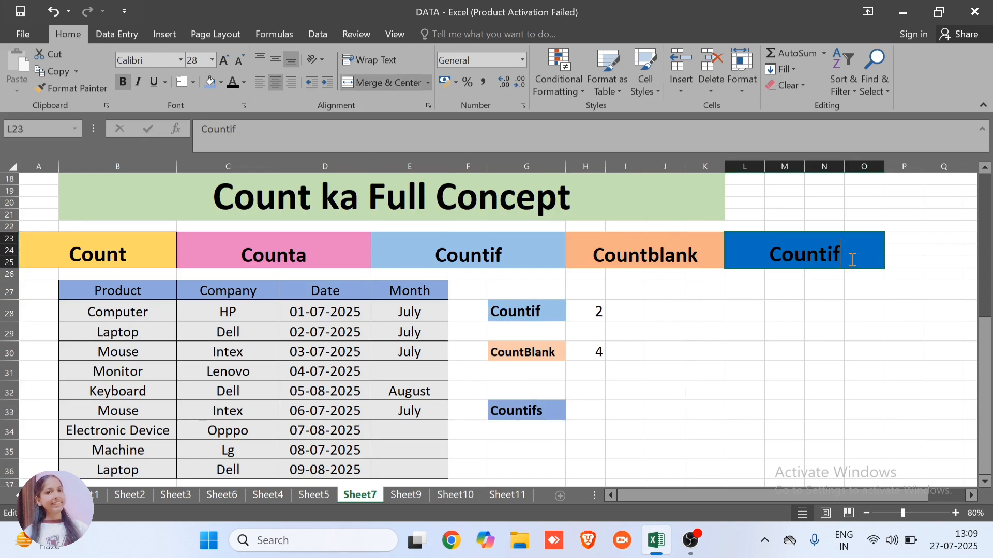
{"action": "type", "text": "s"}
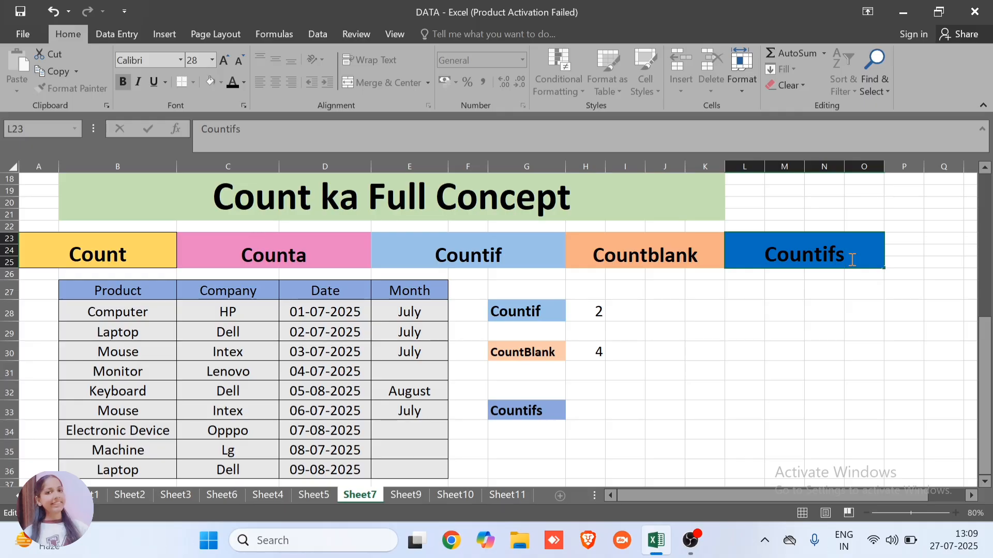
{"action": "left_click", "coordinate": [664, 385]}
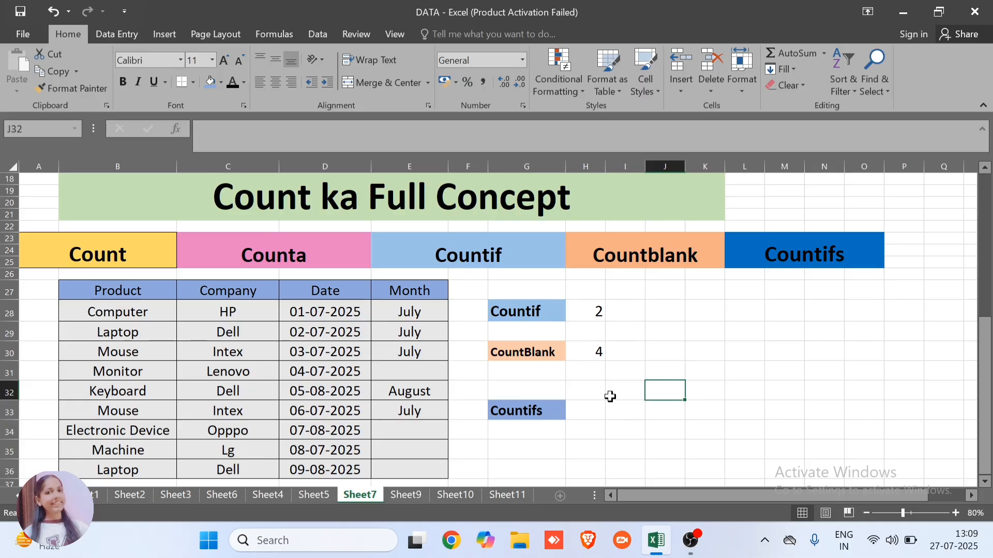
- Enter =COUNTIFS(B28:B36,"Computer",C28:C36,"hp") in cell H33 to count rows matching both product and company, and review the formula
{"action": "left_click", "coordinate": [587, 406]}
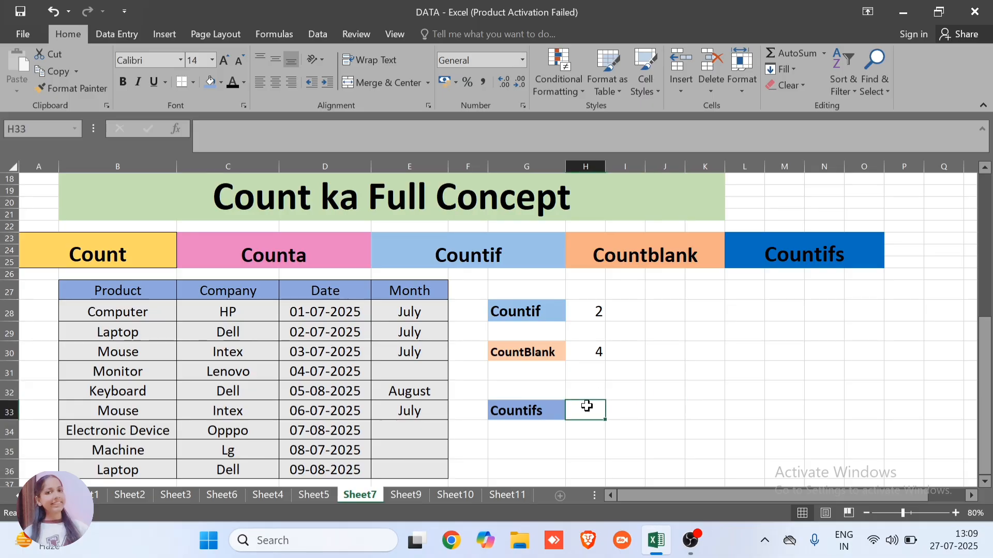
{"action": "left_click", "coordinate": [113, 311]}
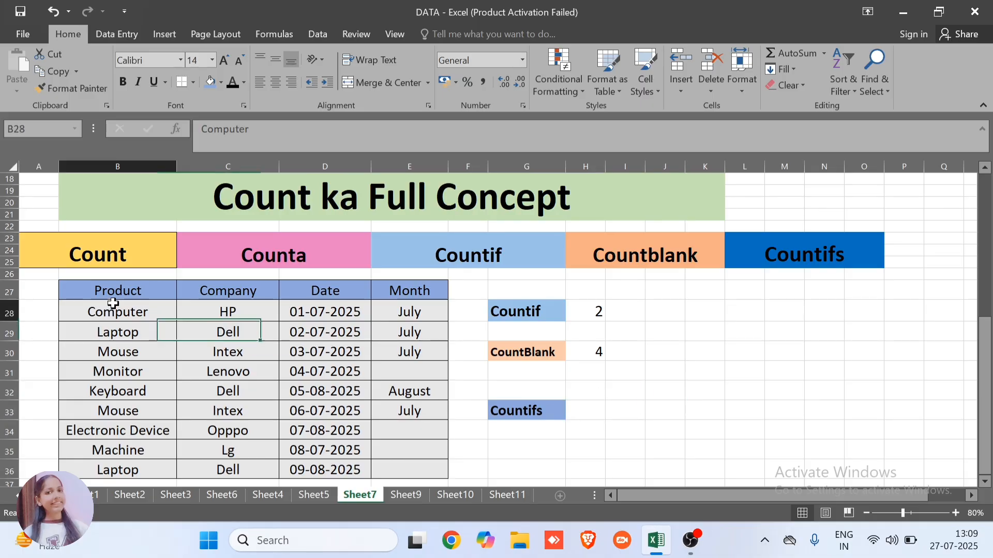
{"action": "left_click", "coordinate": [109, 351]}
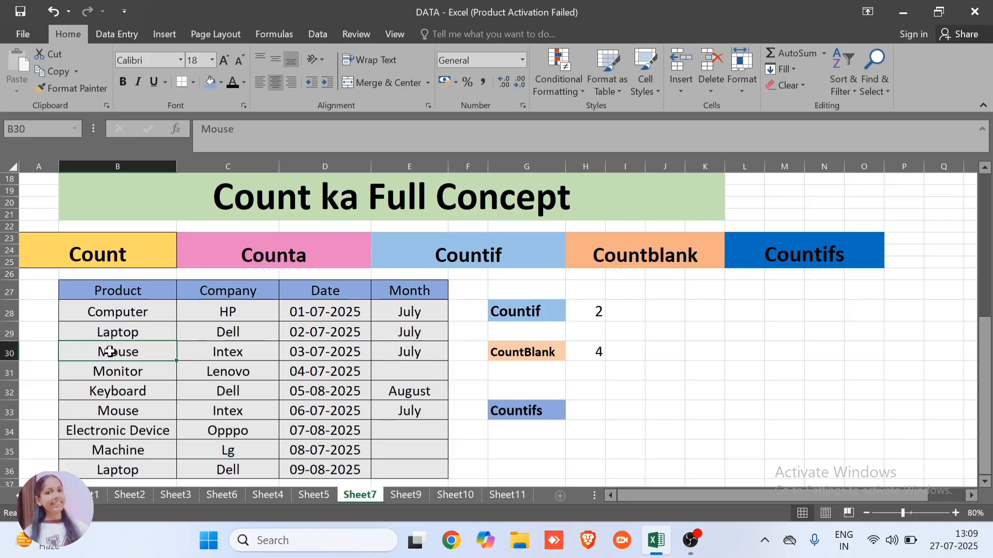
{"action": "left_click", "coordinate": [101, 311]}
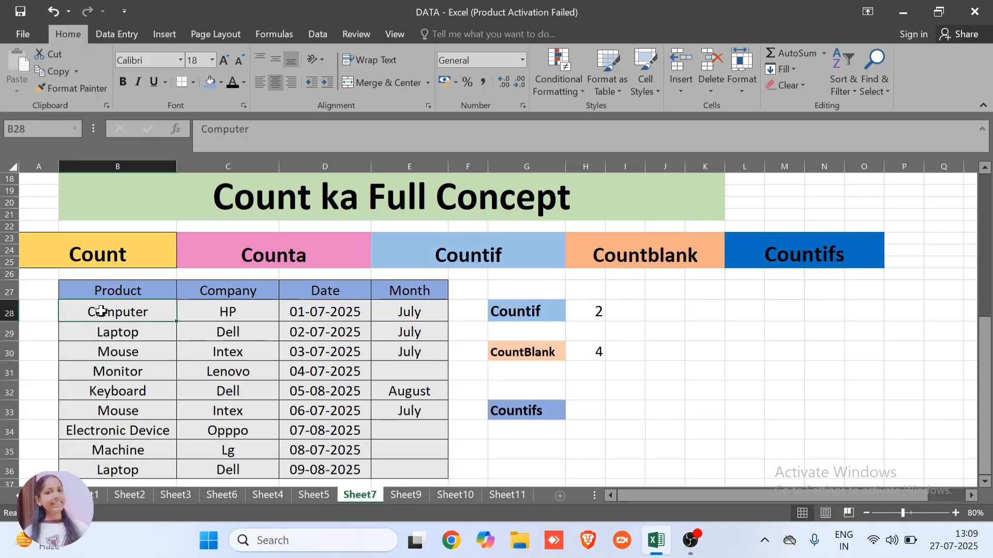
{"action": "left_click", "coordinate": [190, 315]}
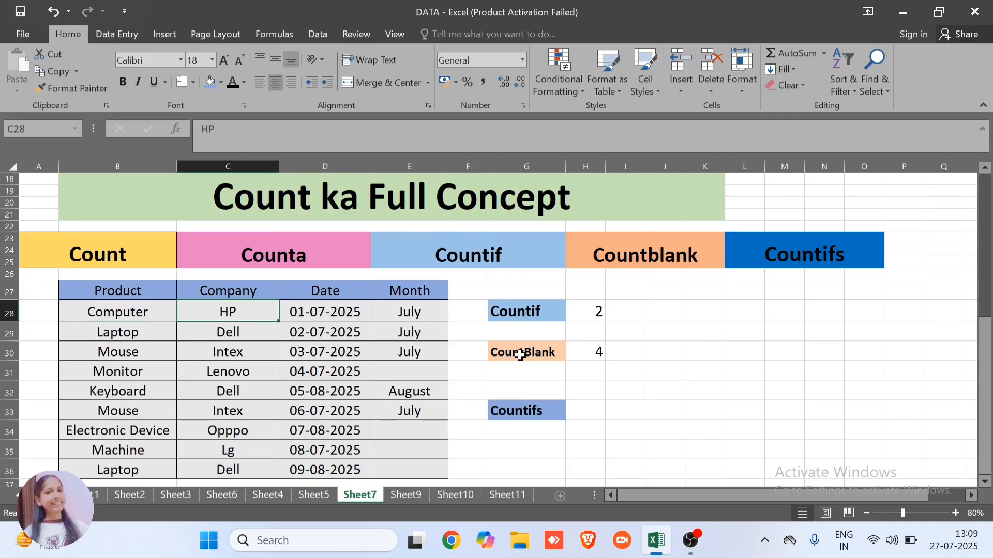
{"action": "left_click", "coordinate": [580, 415]}
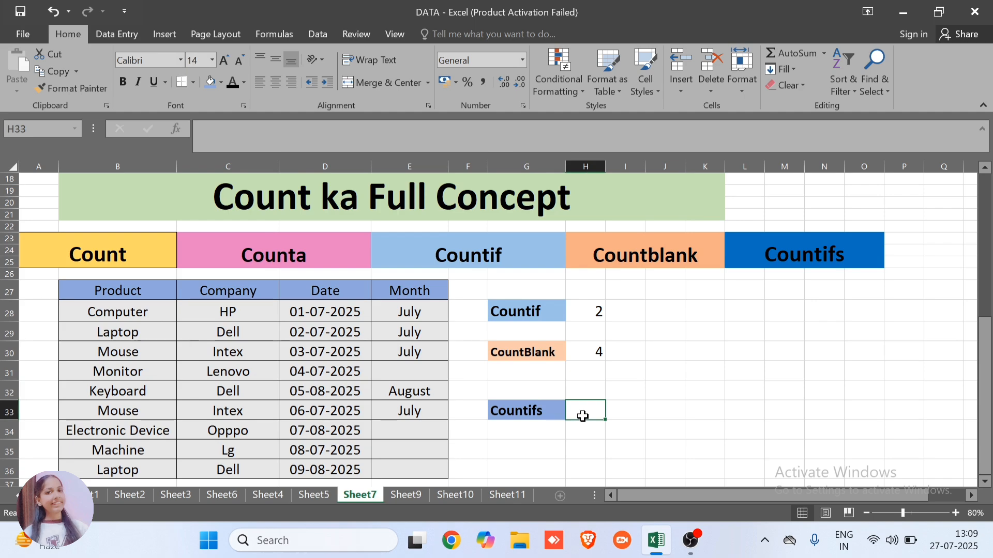
{"action": "type", "text": "=Cou"}
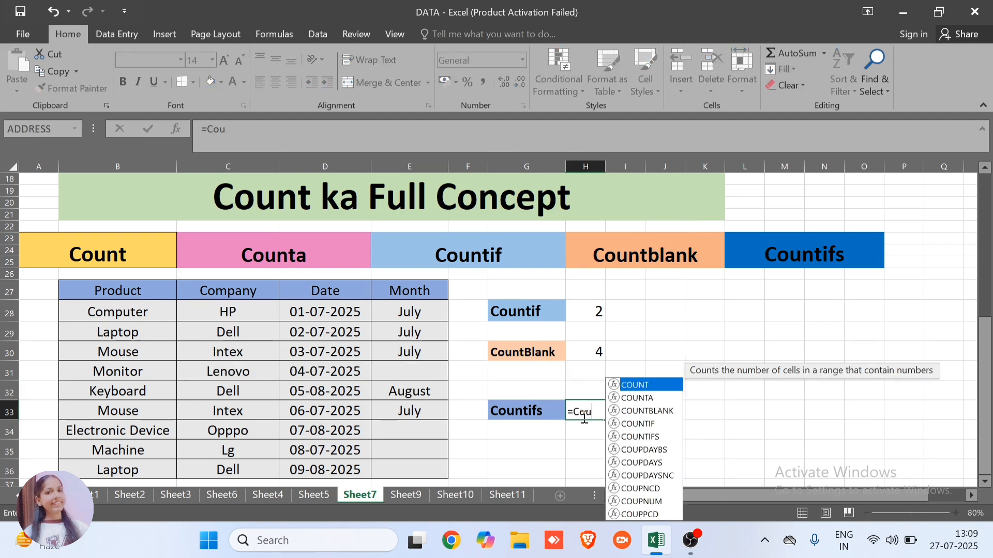
{"action": "type", "text": "ntifs("}
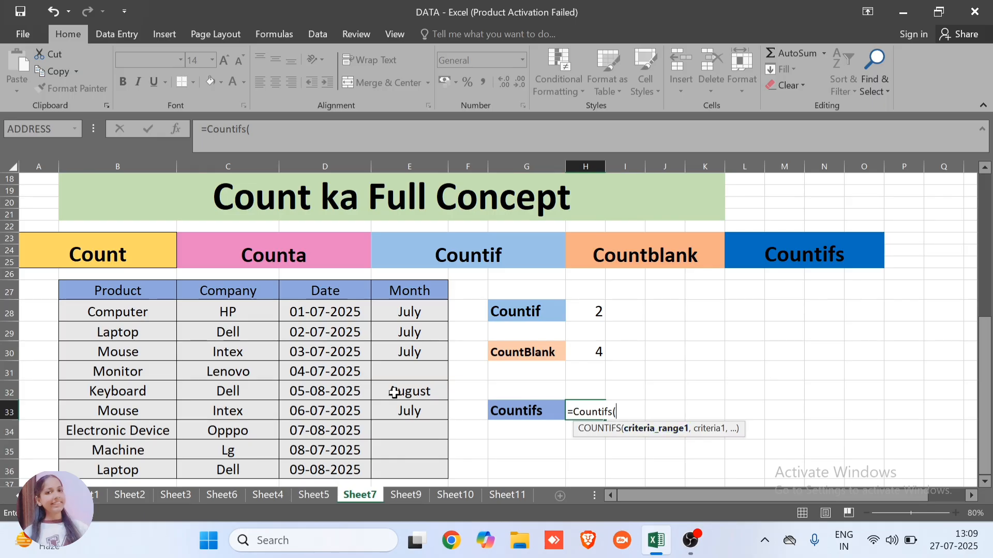
{"action": "left_click_drag", "start_coordinate": [147, 310], "coordinate": [120, 462]}
{"action": "type", "text": ",\"Comput"}
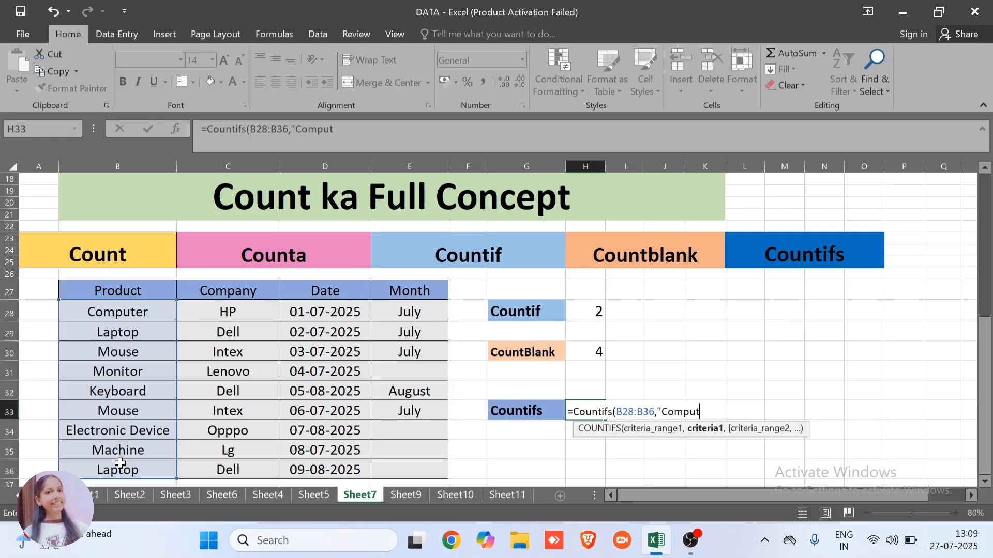
{"action": "type", "text": "er\","}
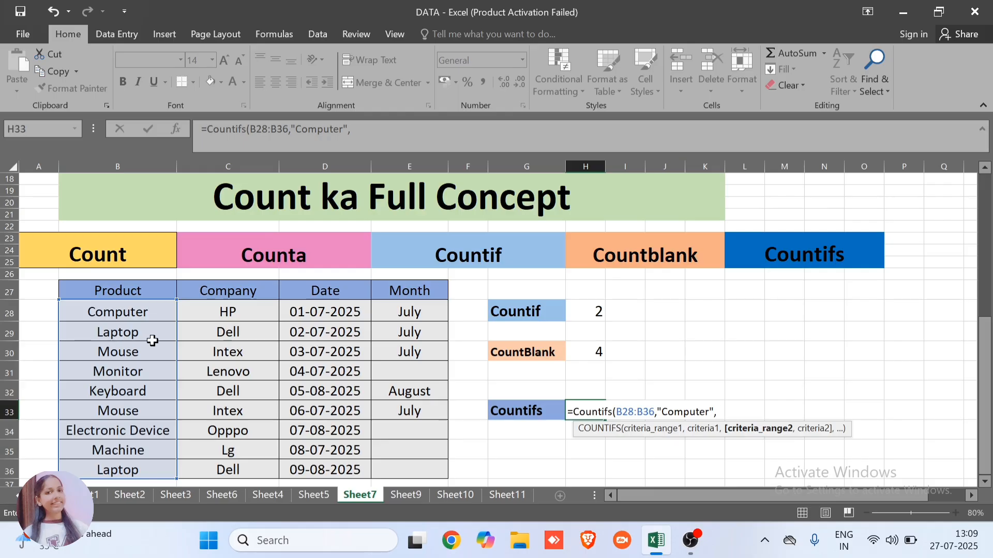
{"action": "left_click_drag", "start_coordinate": [213, 312], "coordinate": [215, 460]}
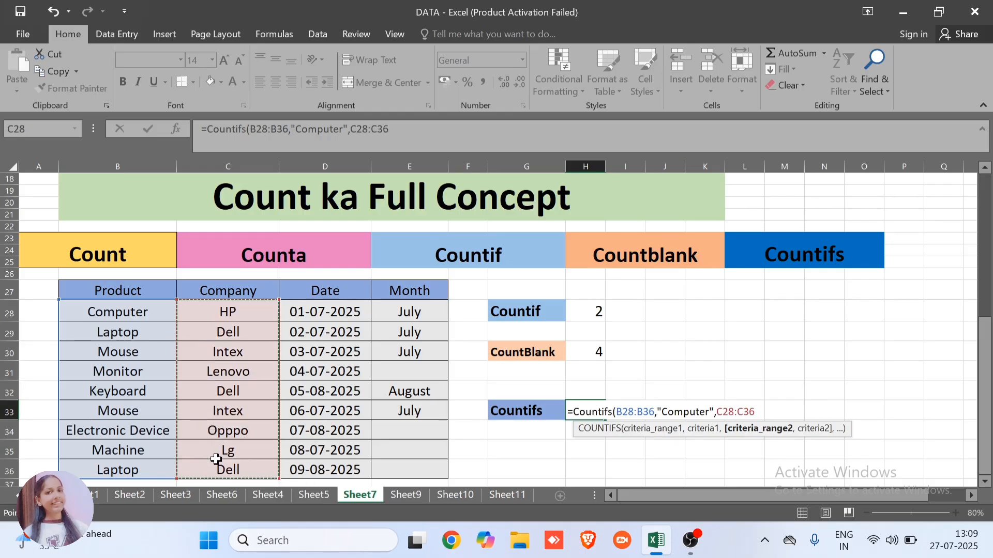
{"action": "type", "text": ",\"hp"}
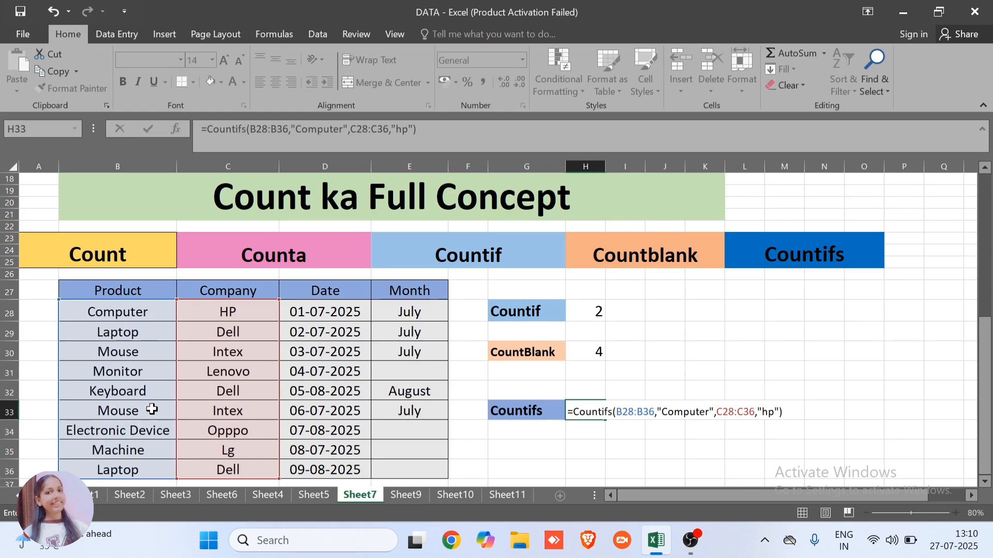
{"action": "key", "text": "Return"}
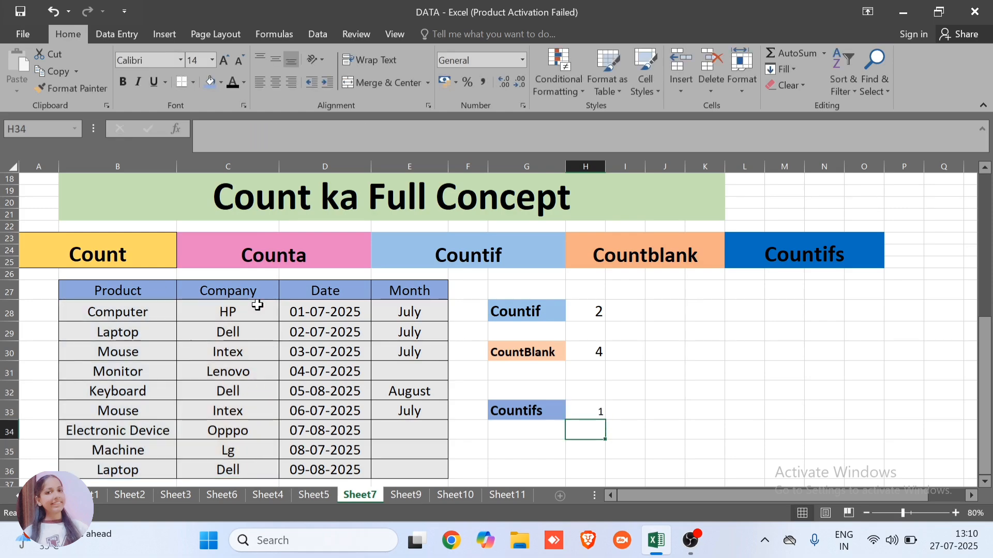
{"action": "left_click", "coordinate": [601, 405]}
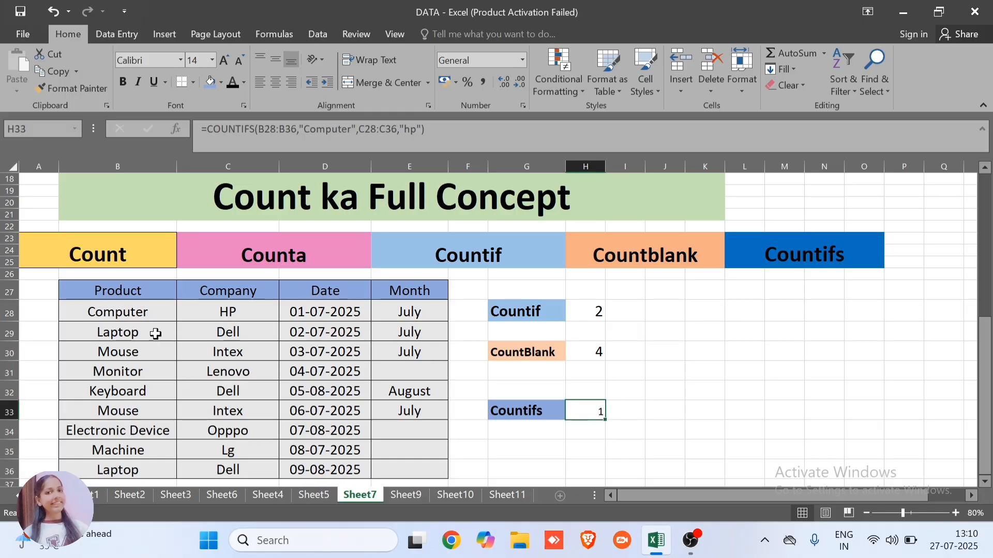
- Copy the Computer and HP entries from B28:C28 into B35:C35 and check the Countifs result cell
{"action": "left_click", "coordinate": [138, 311]}
{"action": "left_click_drag", "start_coordinate": [138, 310], "coordinate": [207, 309]}
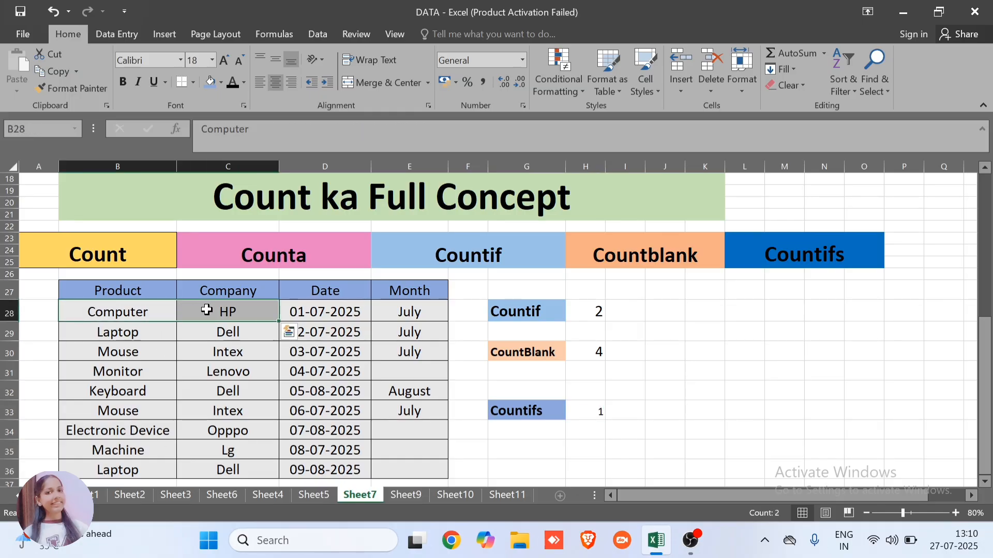
{"action": "key", "text": "ctrl+c"}
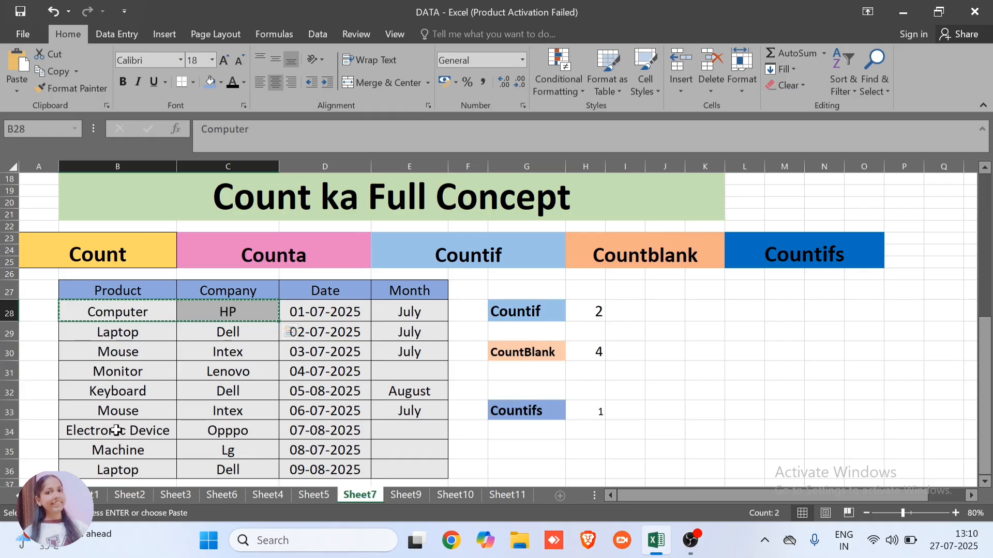
{"action": "left_click", "coordinate": [117, 430]}
{"action": "left_click", "coordinate": [111, 454]}
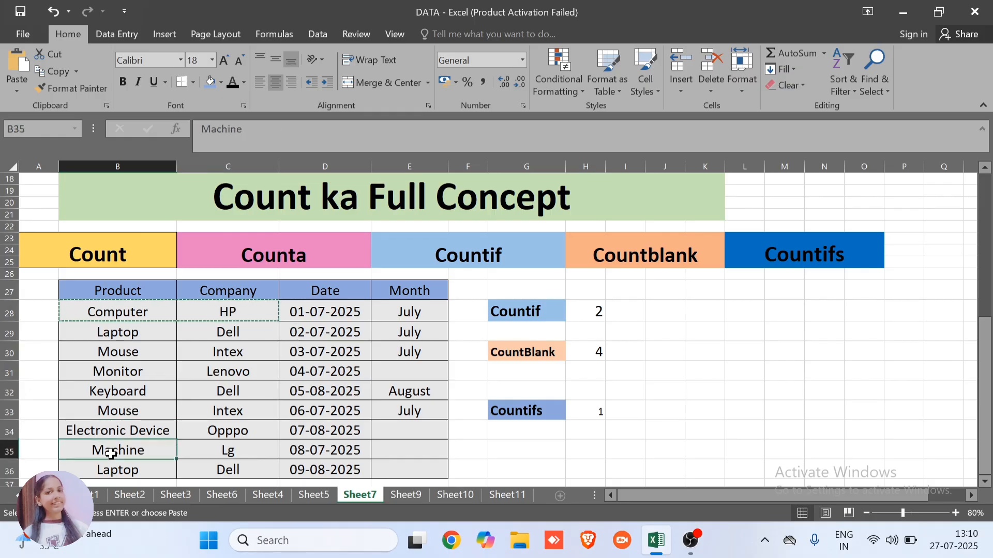
{"action": "key", "text": "ctrl+v"}
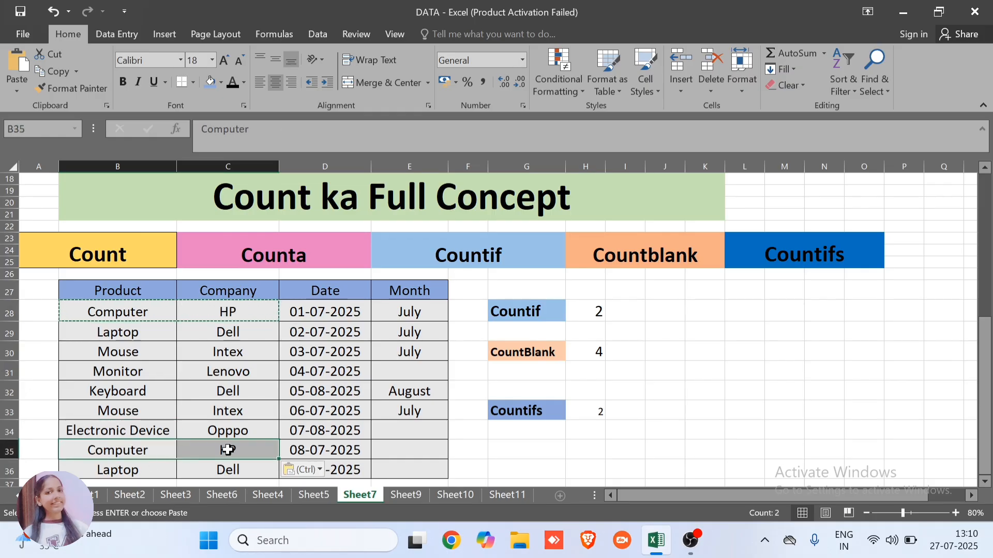
{"action": "left_click", "coordinate": [228, 449]}
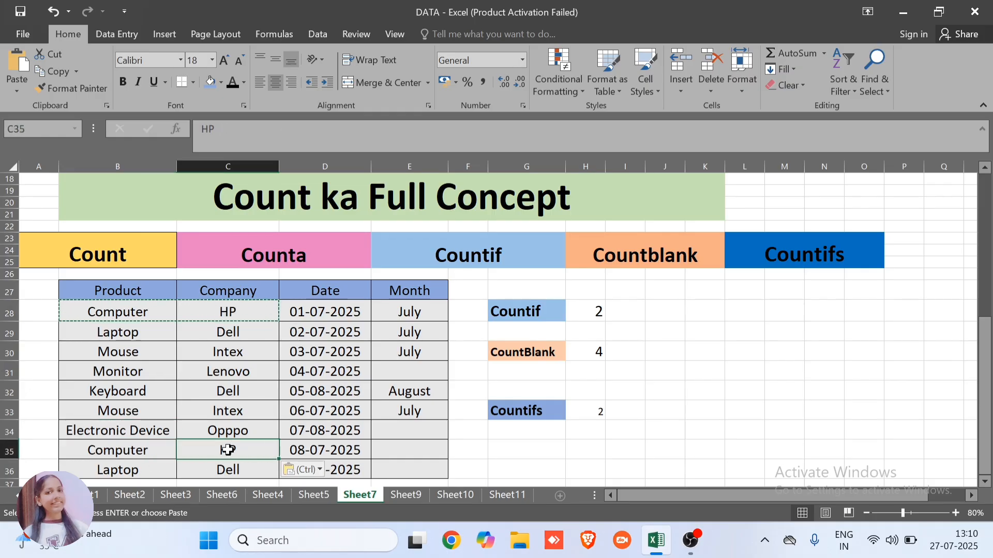
{"action": "left_click", "coordinate": [583, 405]}
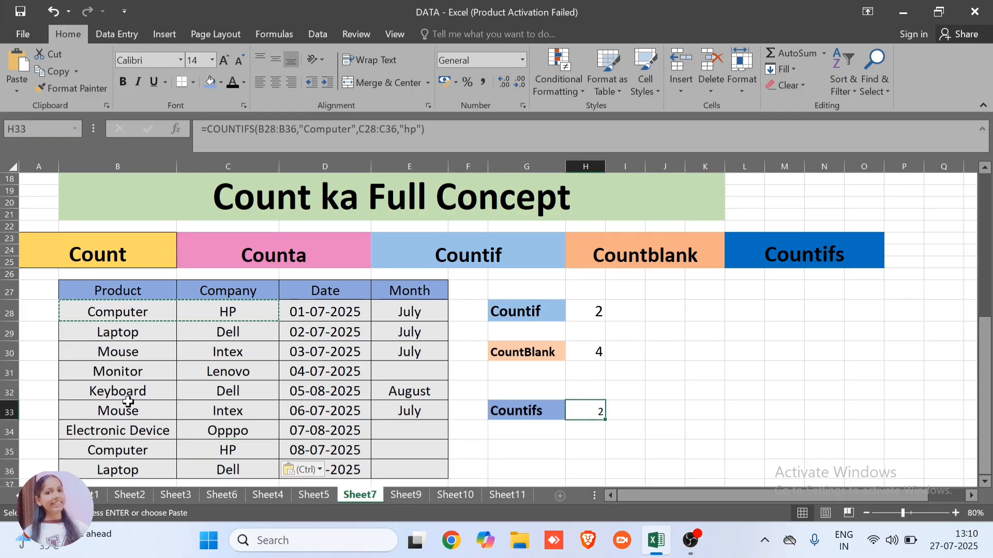
- Change row 32 of the table to product Computer and company hp, and check the Countifs result cell
{"action": "left_click", "coordinate": [128, 384]}
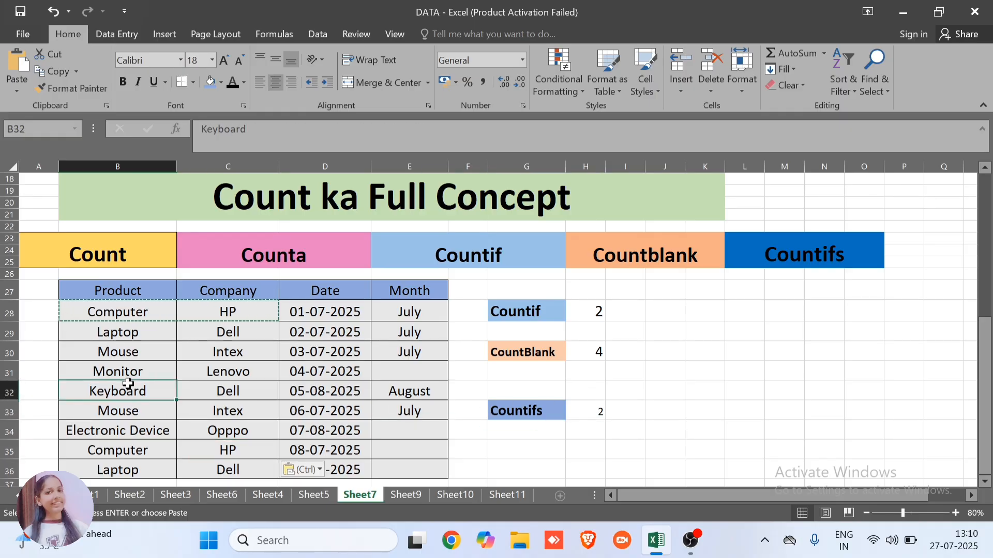
{"action": "type", "text": "Compute"}
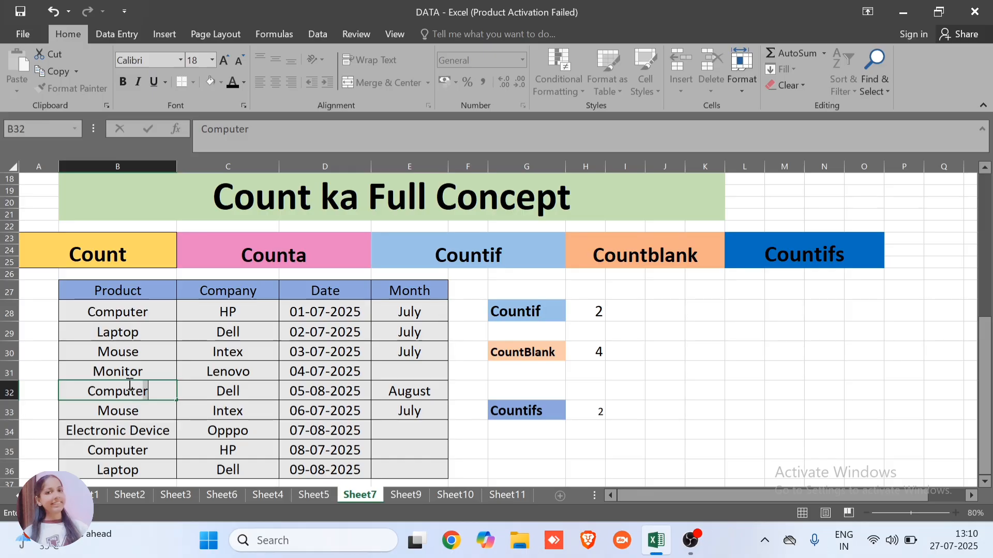
{"action": "type", "text": "r"}
{"action": "key", "text": "Return"}
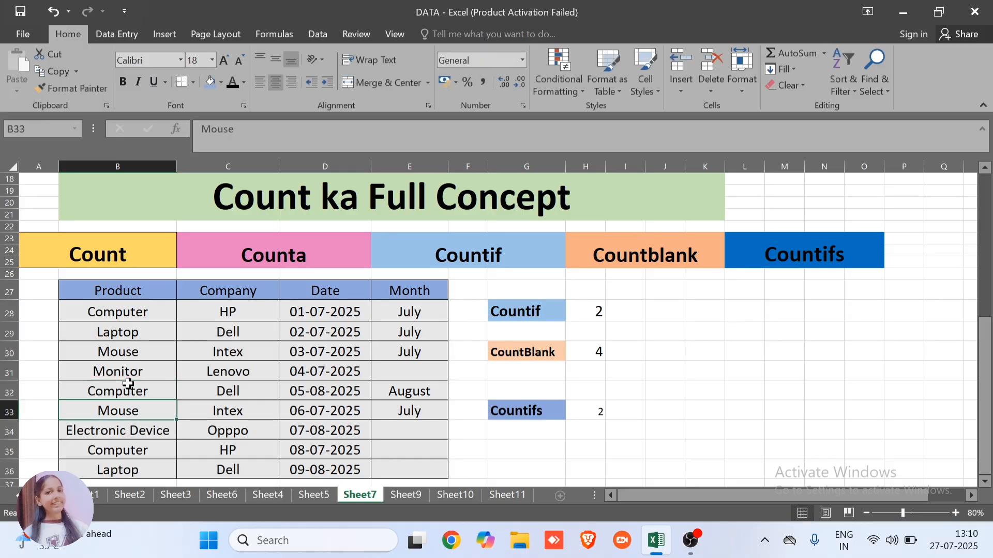
{"action": "key", "text": "Up"}
{"action": "key", "text": "Right"}
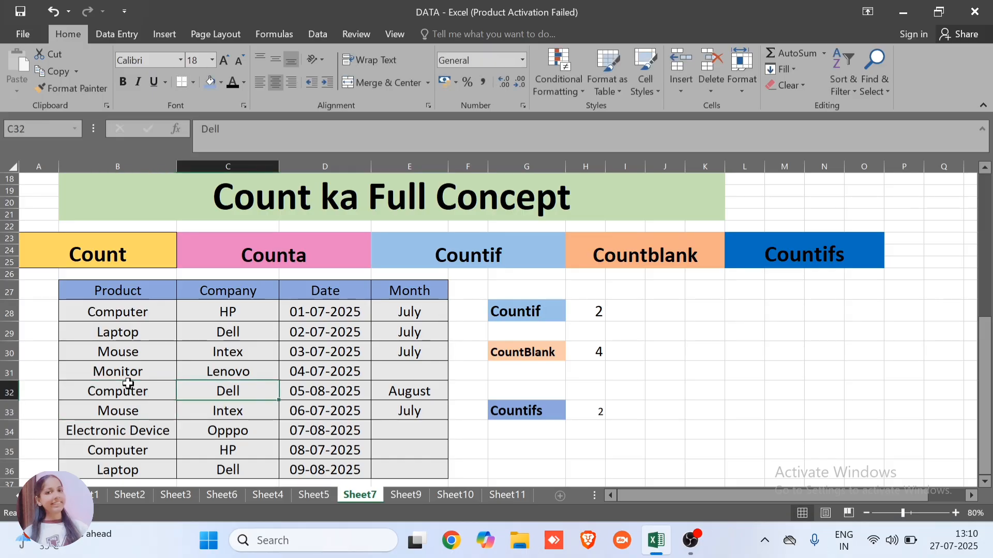
{"action": "type", "text": "hp"}
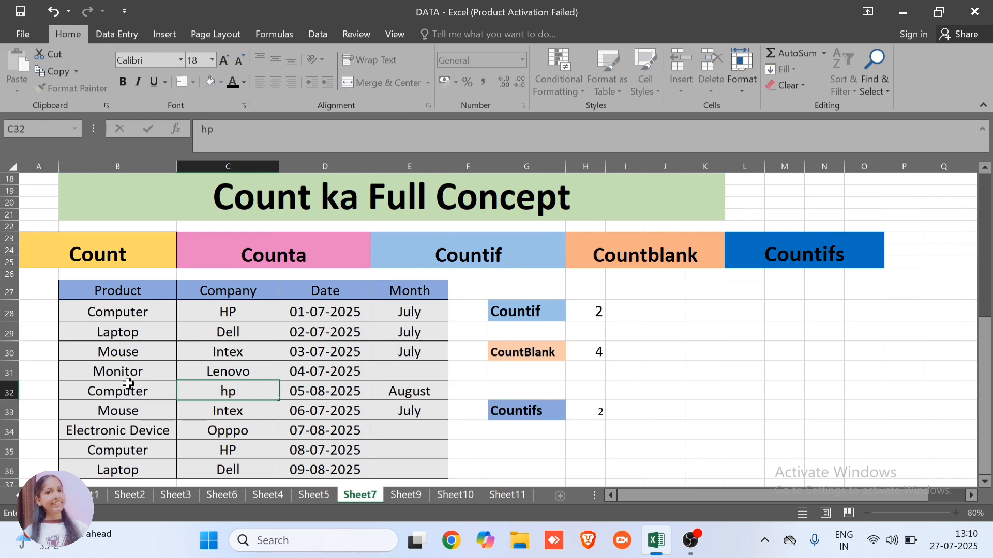
{"action": "key", "text": "Return"}
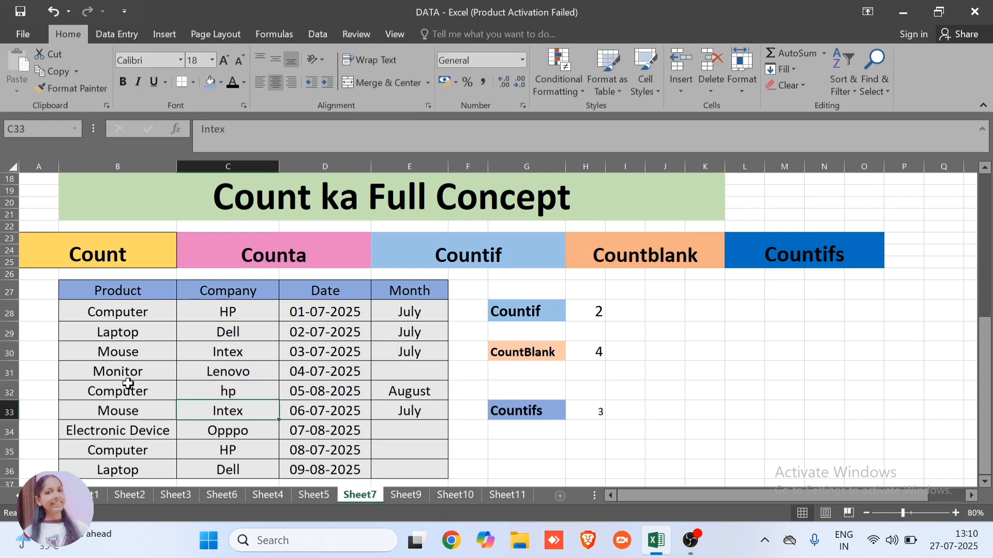
{"action": "left_click", "coordinate": [588, 407]}
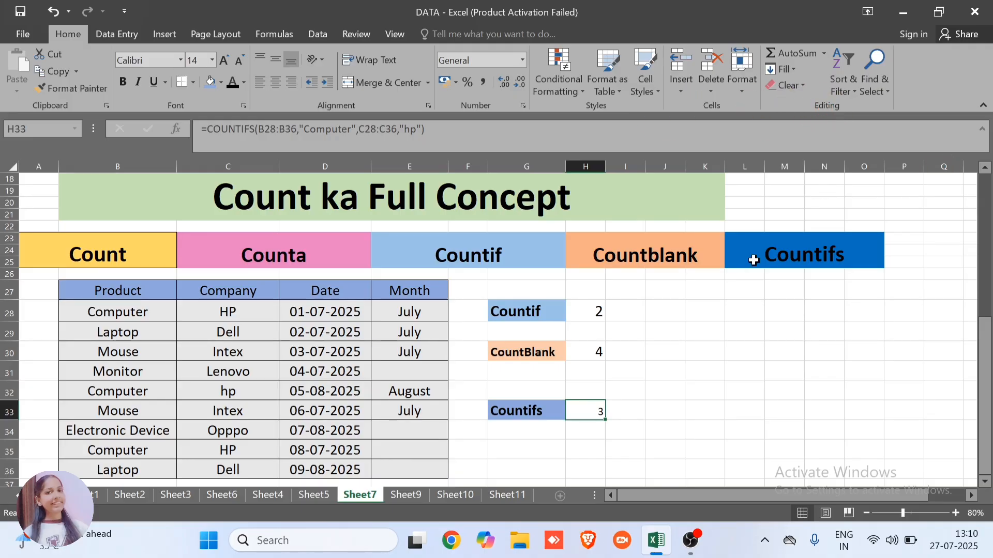
- Review the Count example on Sheet9 and the Counta example on Sheet10, and return to the Sheet7 table
{"action": "left_click", "coordinate": [404, 494]}
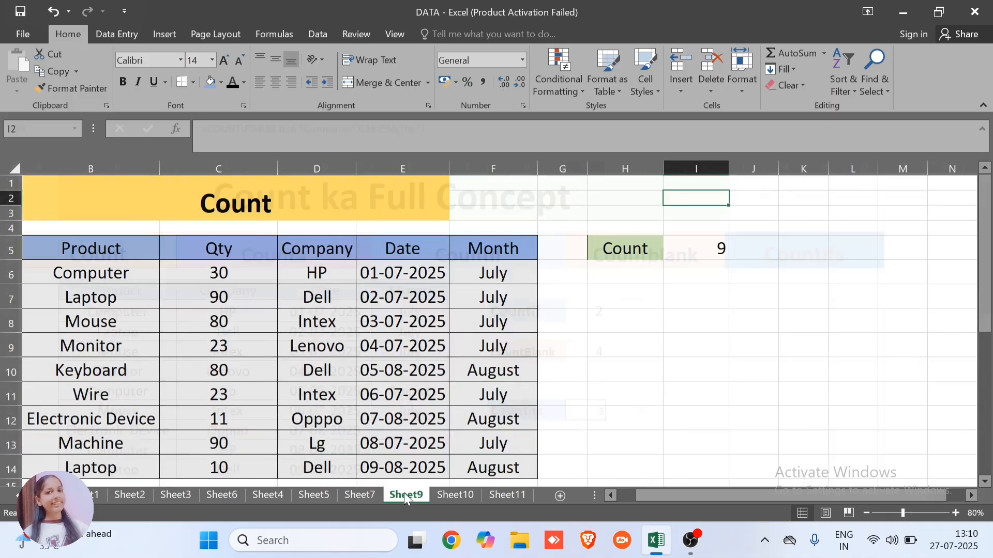
{"action": "left_click", "coordinate": [436, 494]}
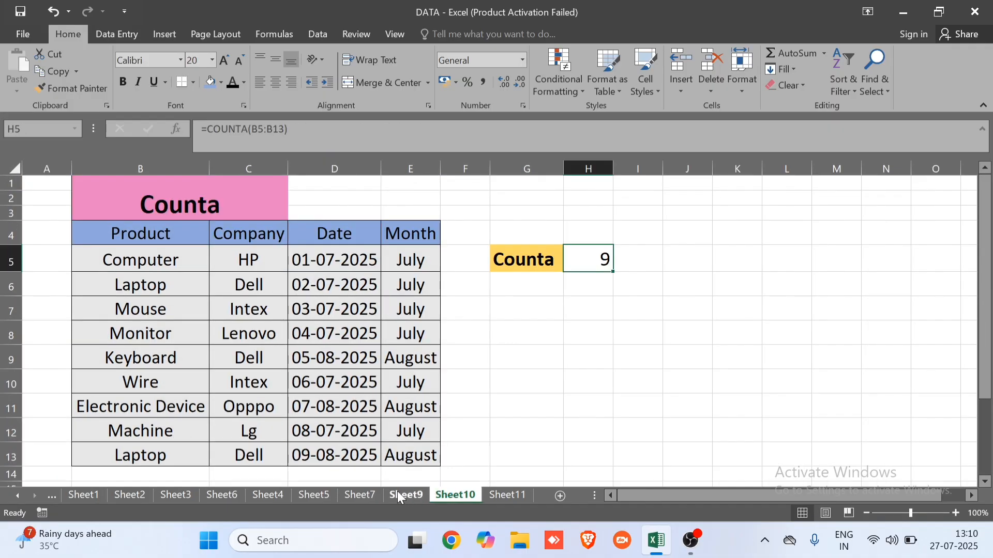
{"action": "left_click", "coordinate": [377, 495]}
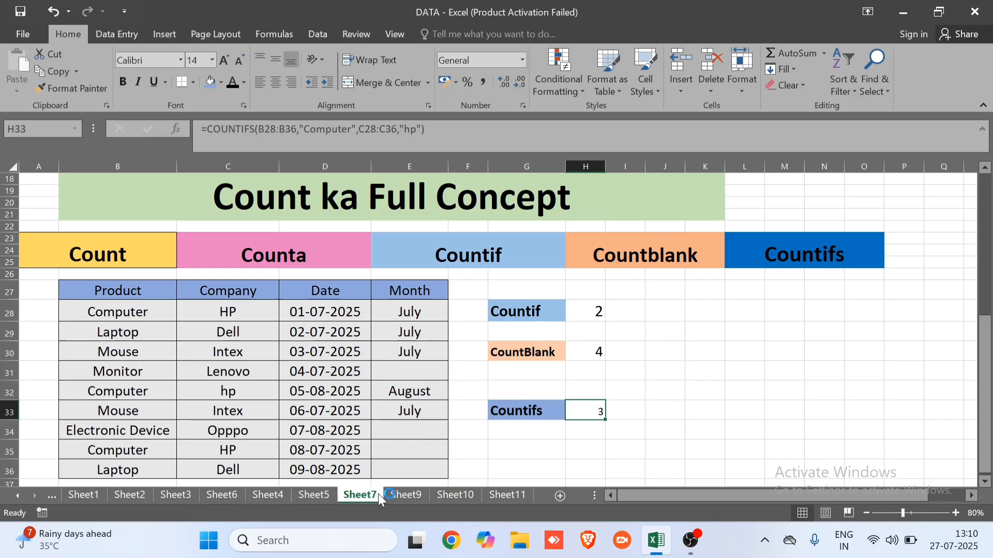
{"action": "left_click", "coordinate": [265, 348]}
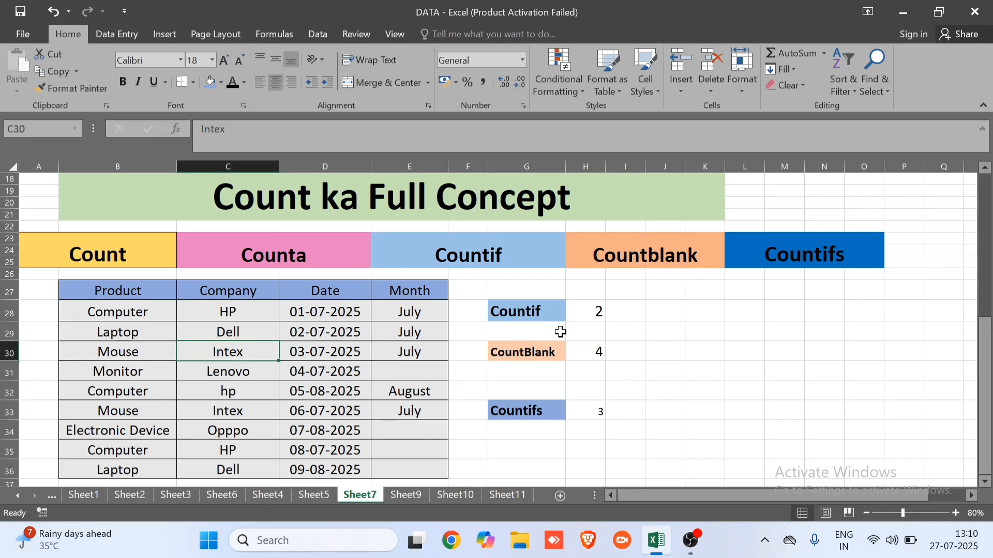